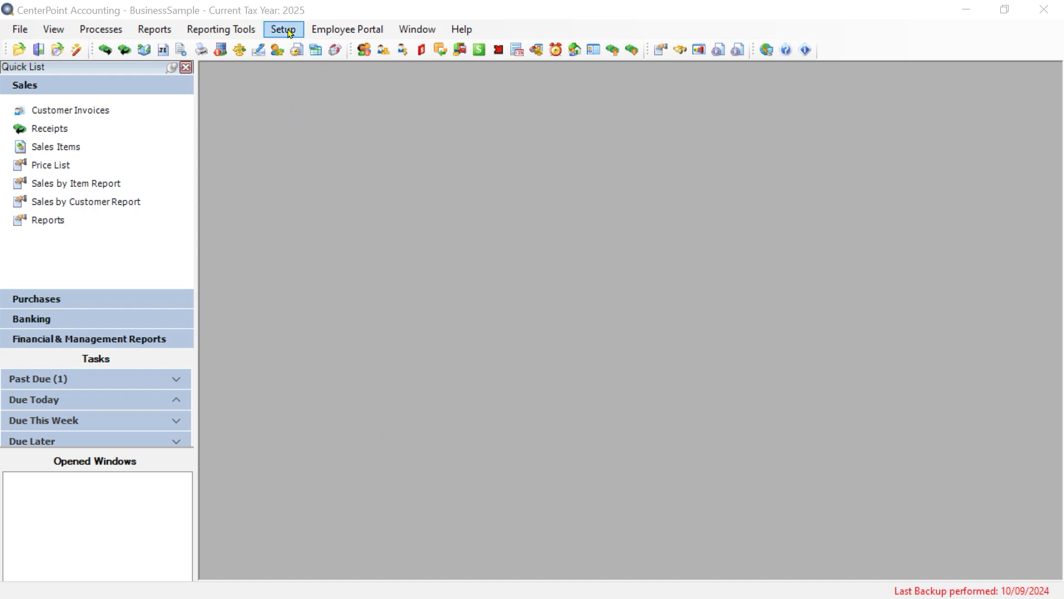
Step: Create a new payment term with the abbreviation 1/10 and the name 1/10 Net 30
click(289, 33)
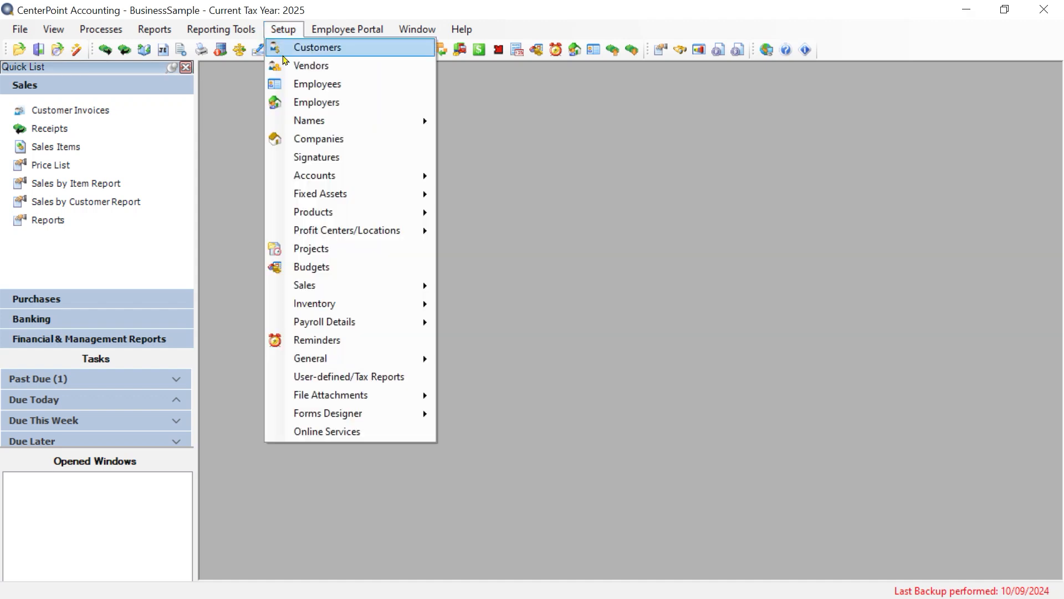
mouse_move(302, 119)
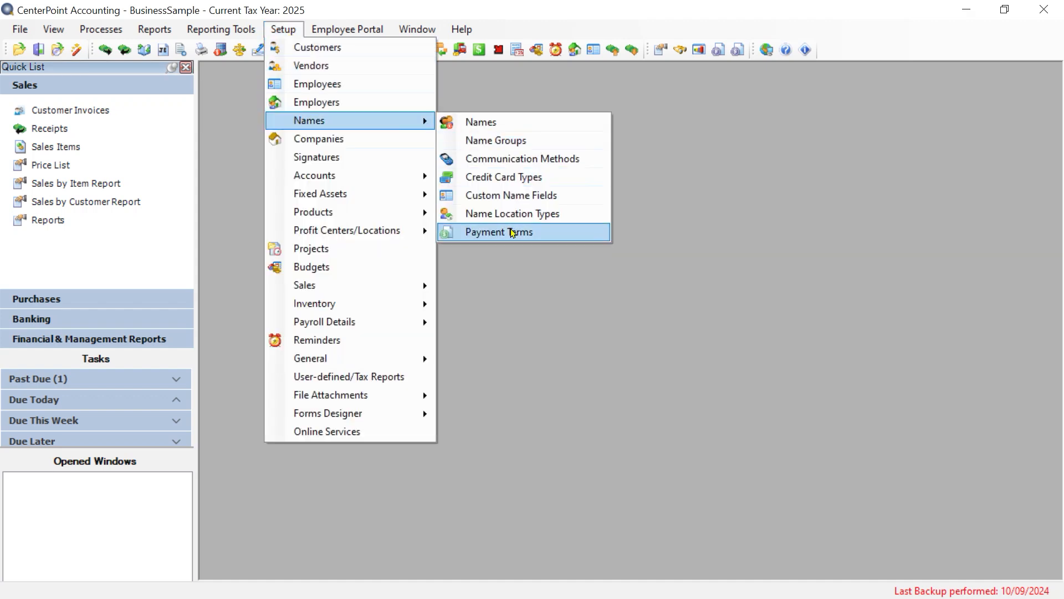
click(488, 231)
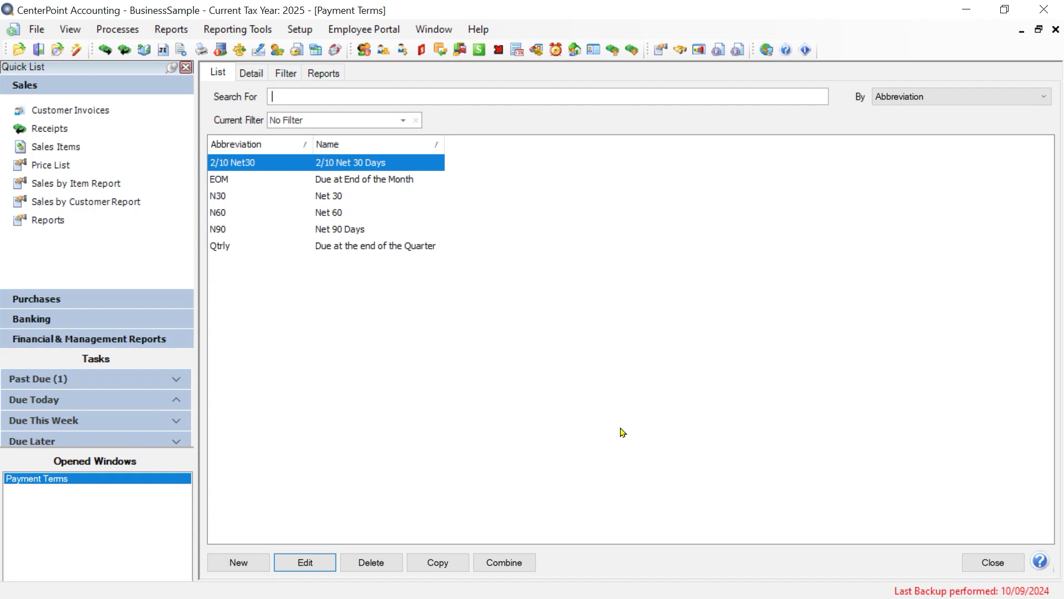
click(238, 563)
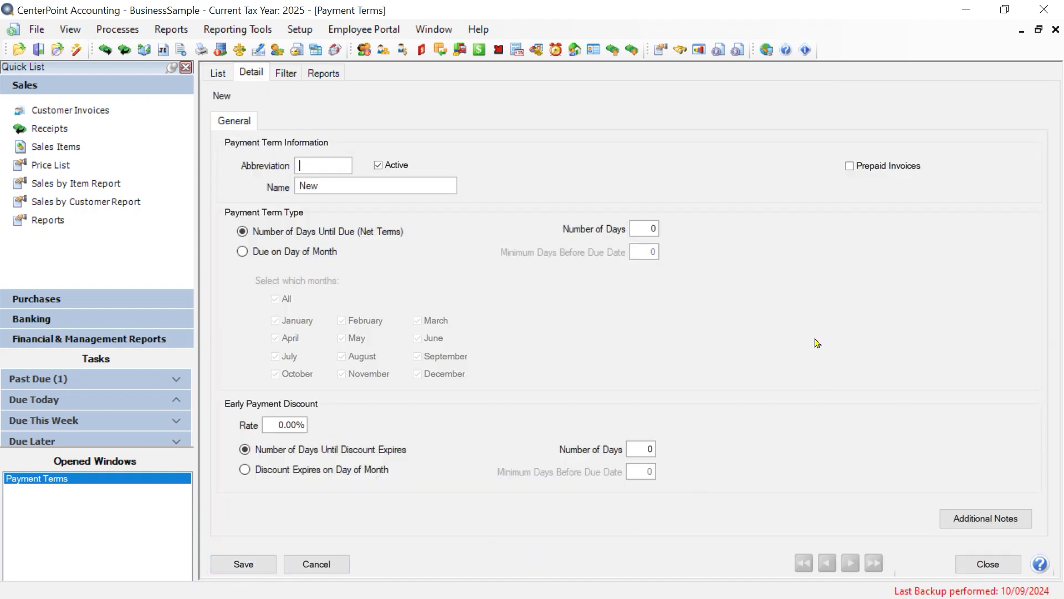
text(1/10)
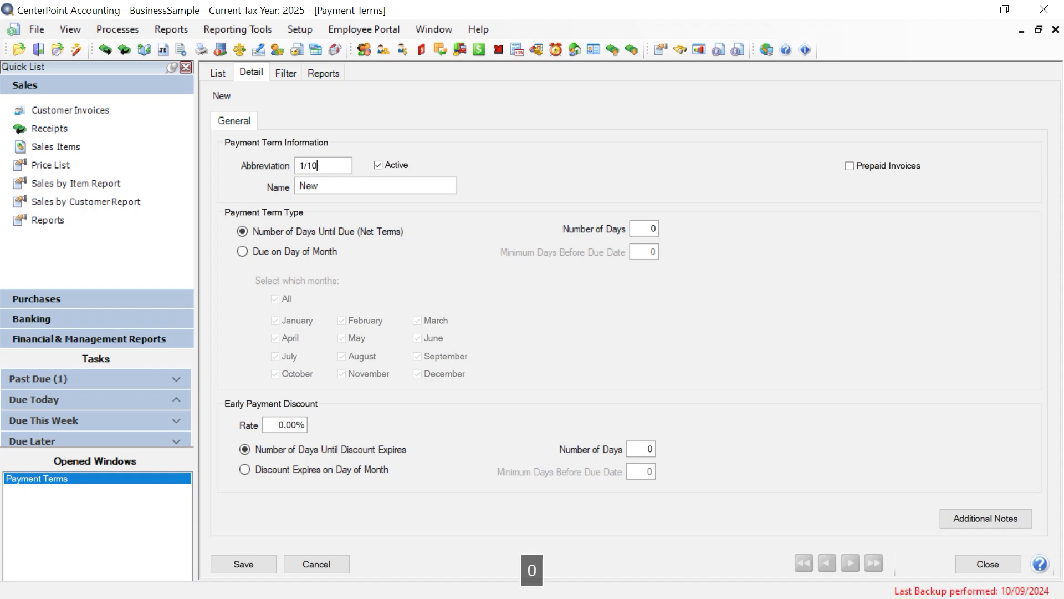
key(Tab)
text(1/10 Net )
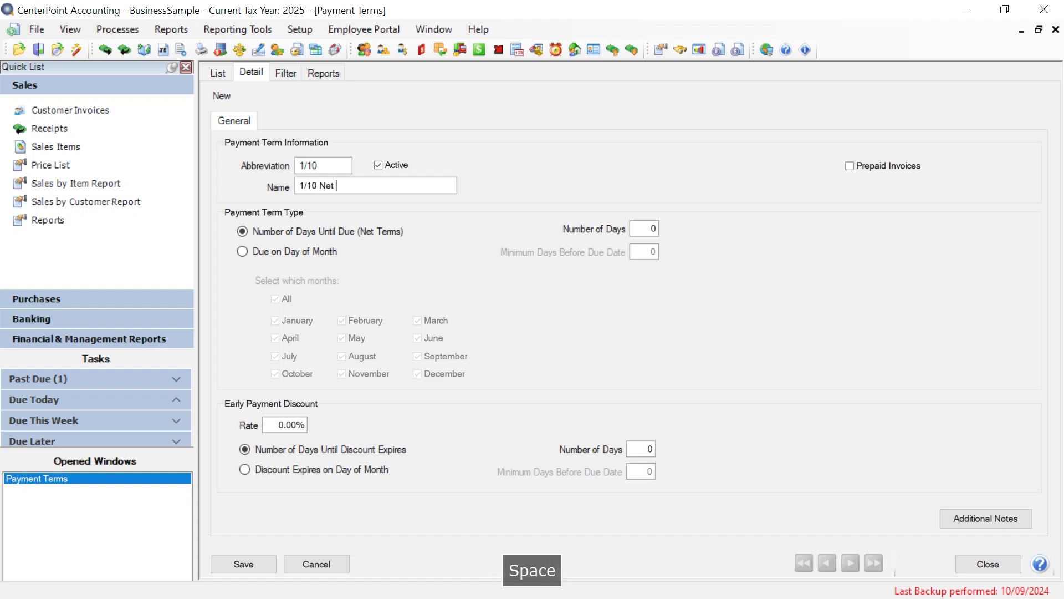
text(30)
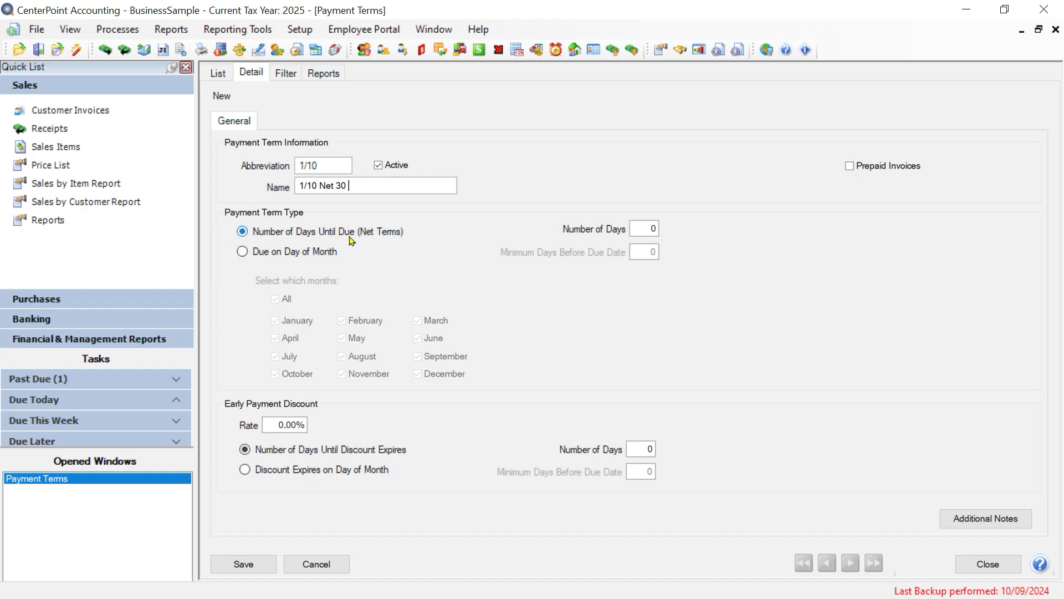
Step: Set the number of days until due to 30 for the new payment term's net terms
click(646, 228)
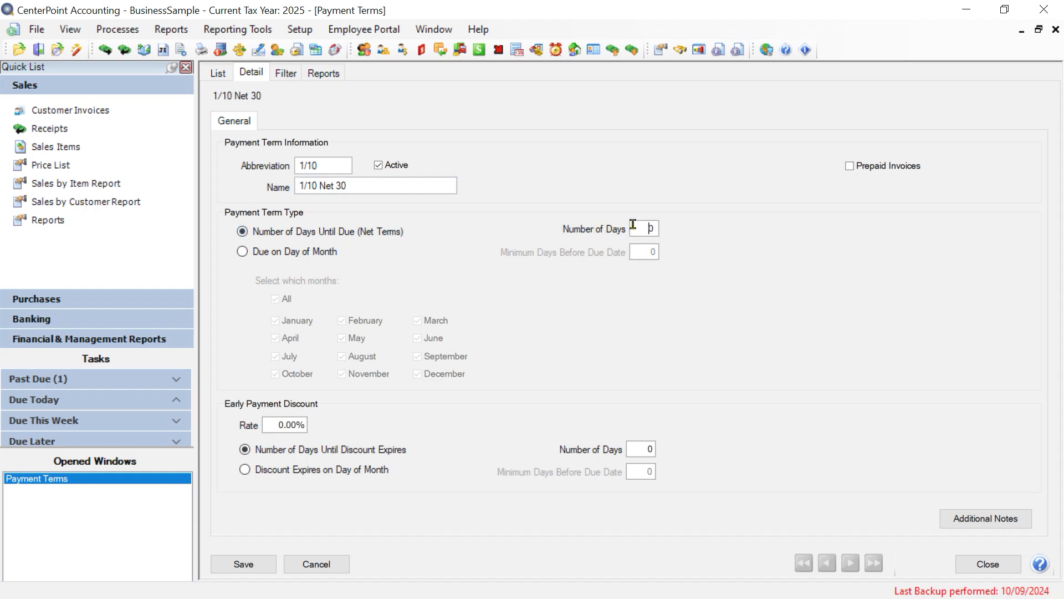
text(30)
key(Tab)
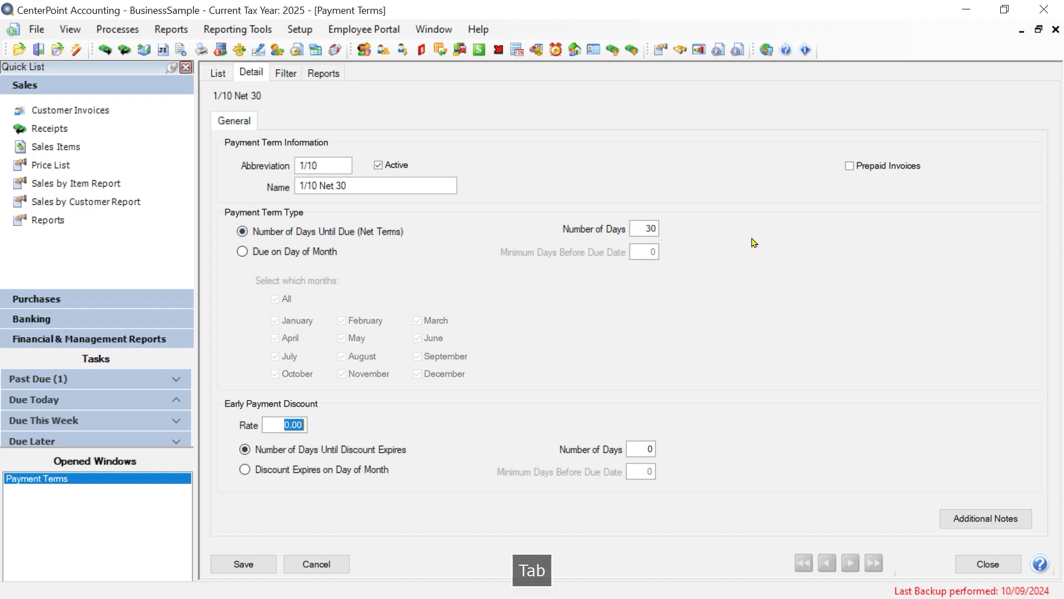
Step: Try the Due on Day of Month type with 2 minimum days before the due date, reset that to 0 and restore Net Terms
click(244, 256)
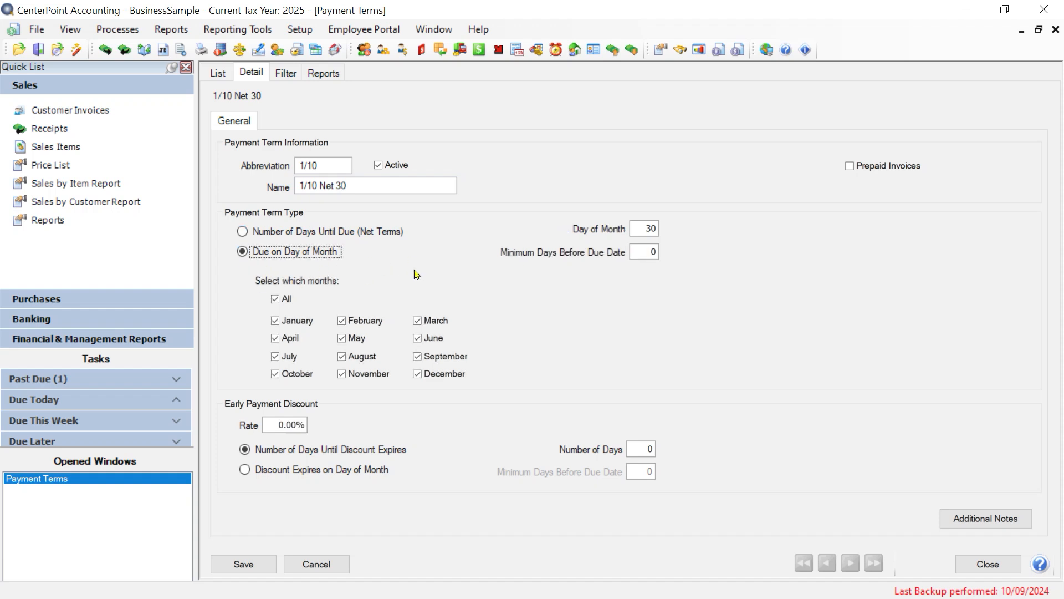
click(635, 230)
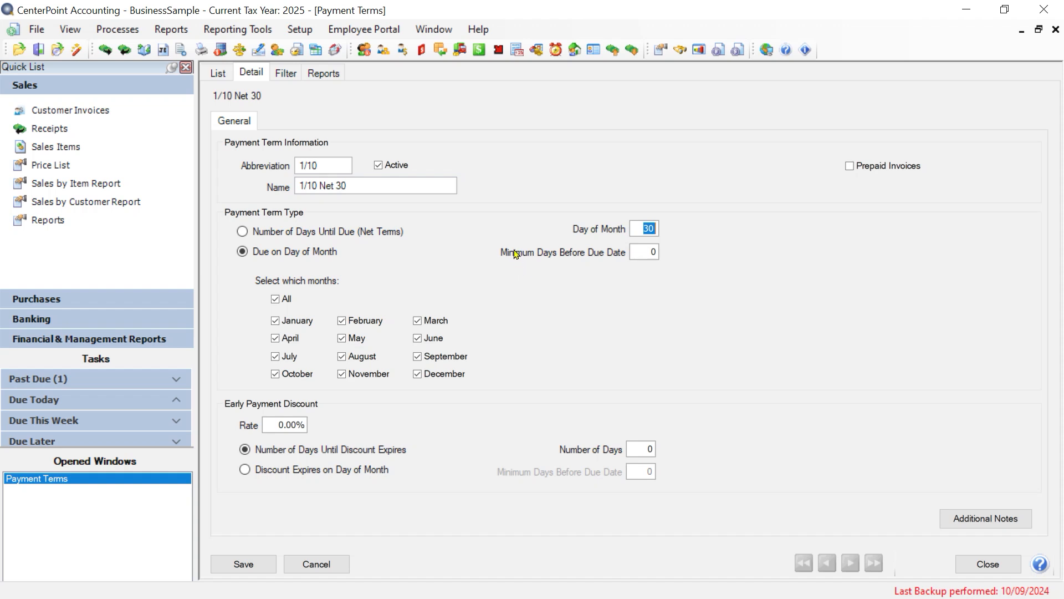
click(646, 252)
text(2)
double_click(652, 252)
text(0)
key(Tab)
click(242, 231)
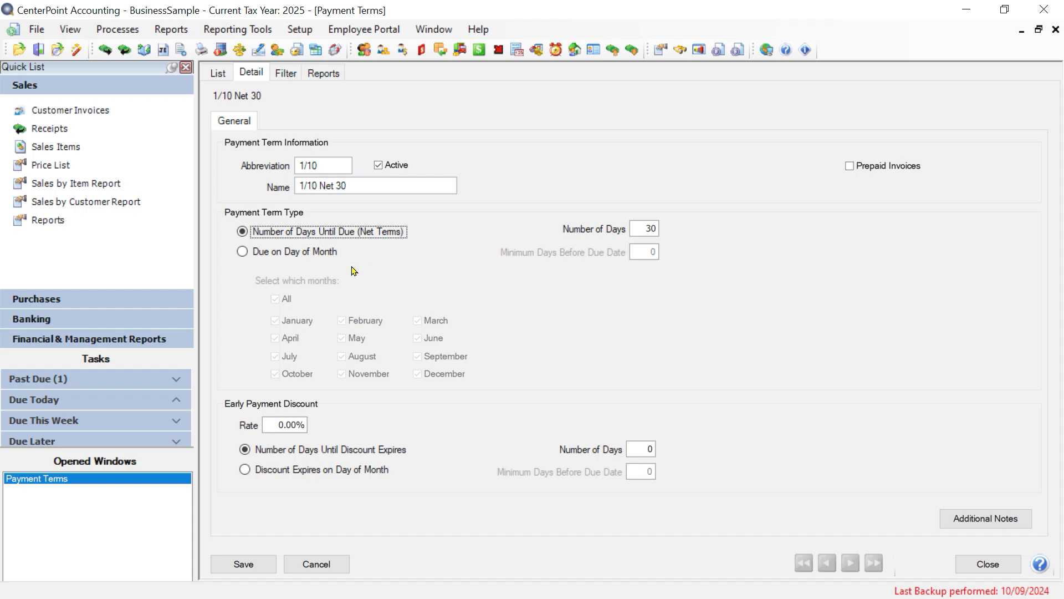
Step: Set the early payment discount to 1% with 10 days until it expires, and save the payment term
click(272, 427)
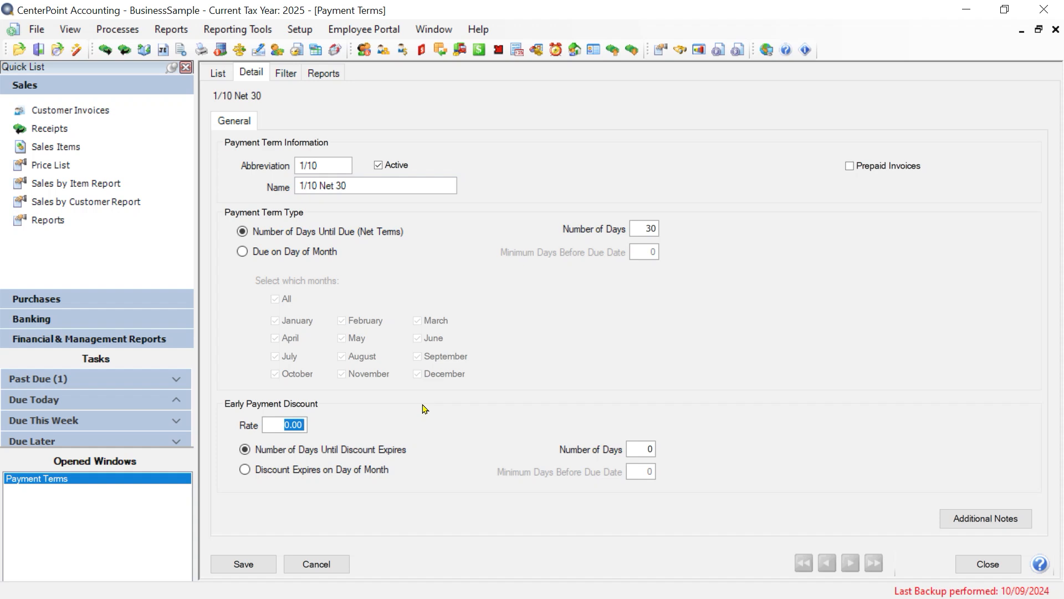
text(1)
click(632, 450)
text(10)
key(Tab)
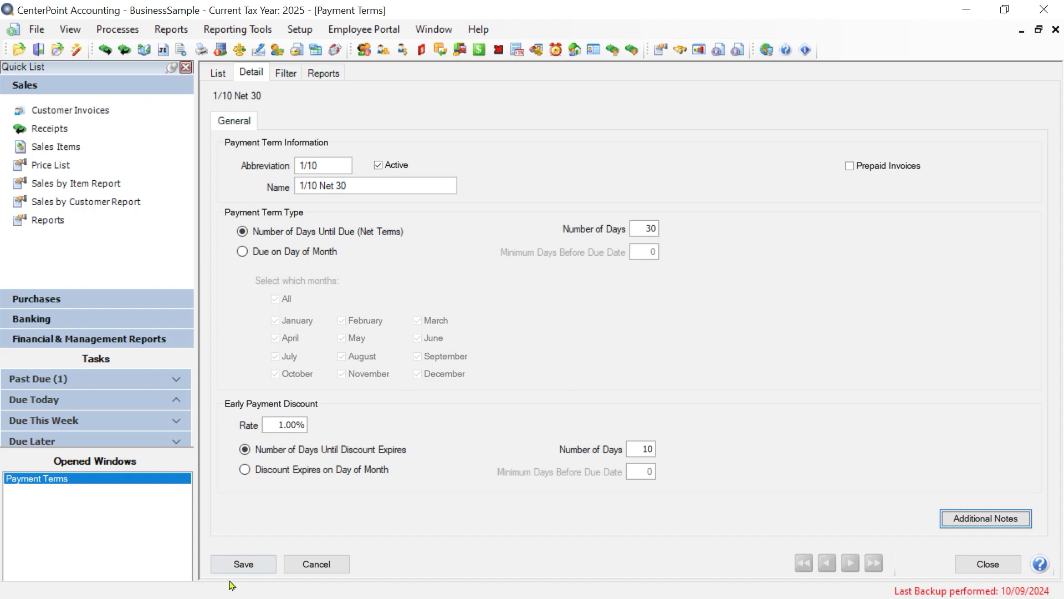
click(244, 565)
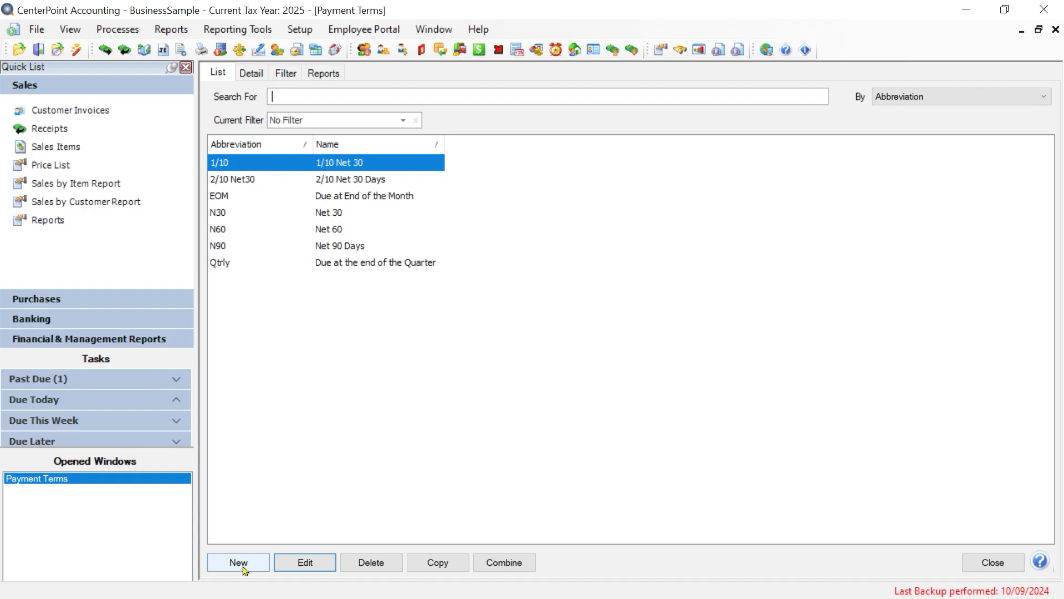
double_click(342, 165)
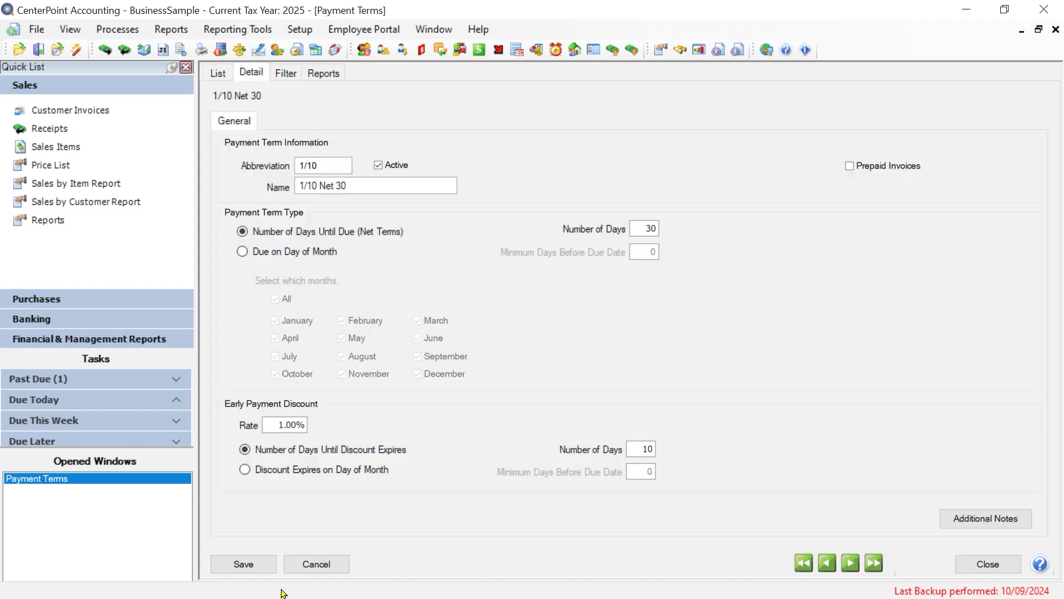
click(316, 564)
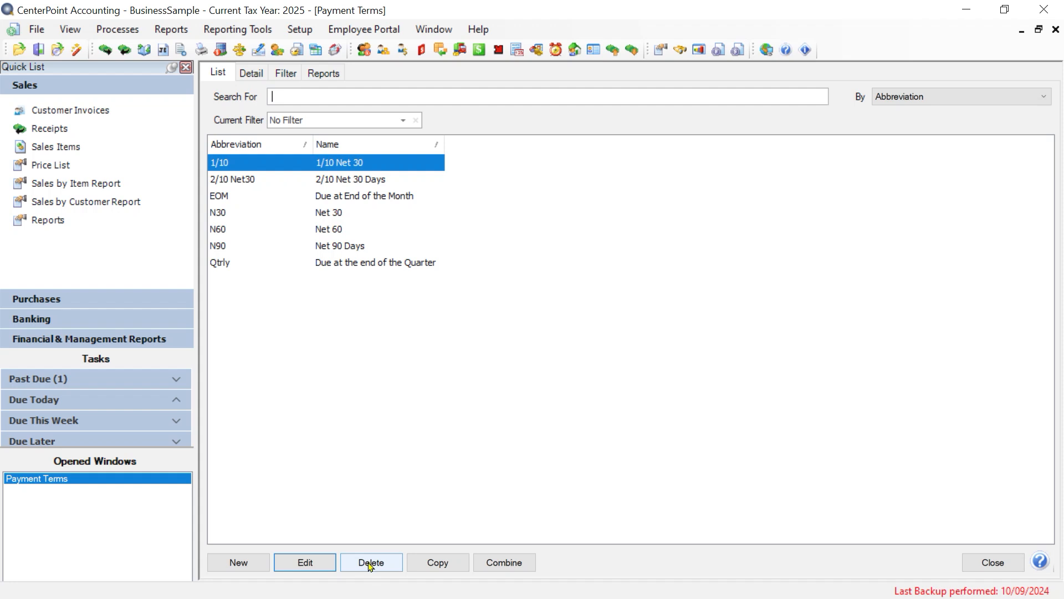
click(442, 563)
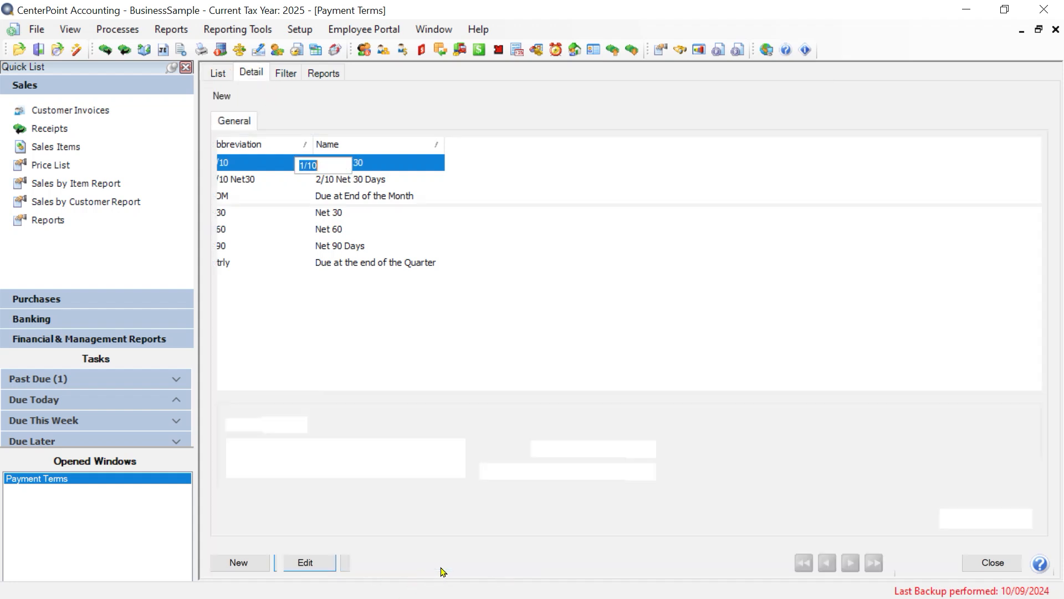
click(309, 566)
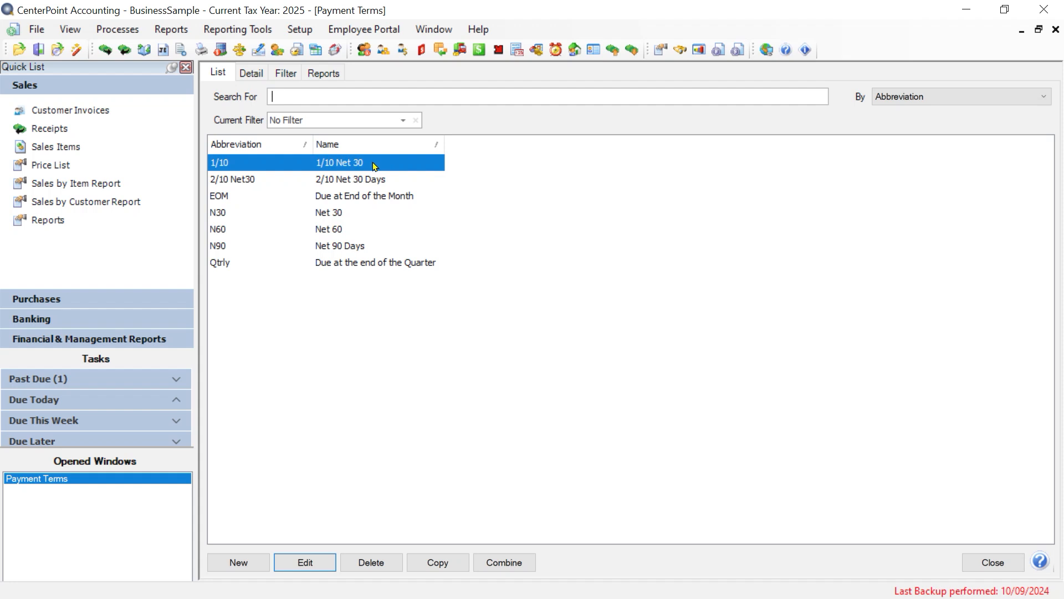
Step: Copy the 1/10 Net 30 payment term, giving the copy the abbreviation .5/10 and the name .5/10 Net 30
click(438, 562)
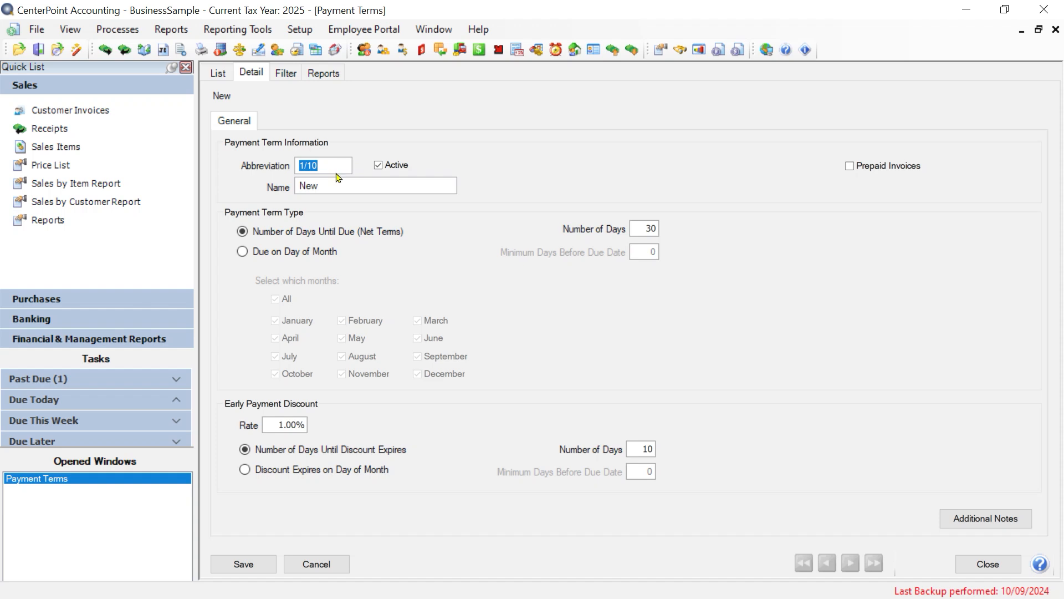
text(.5/10)
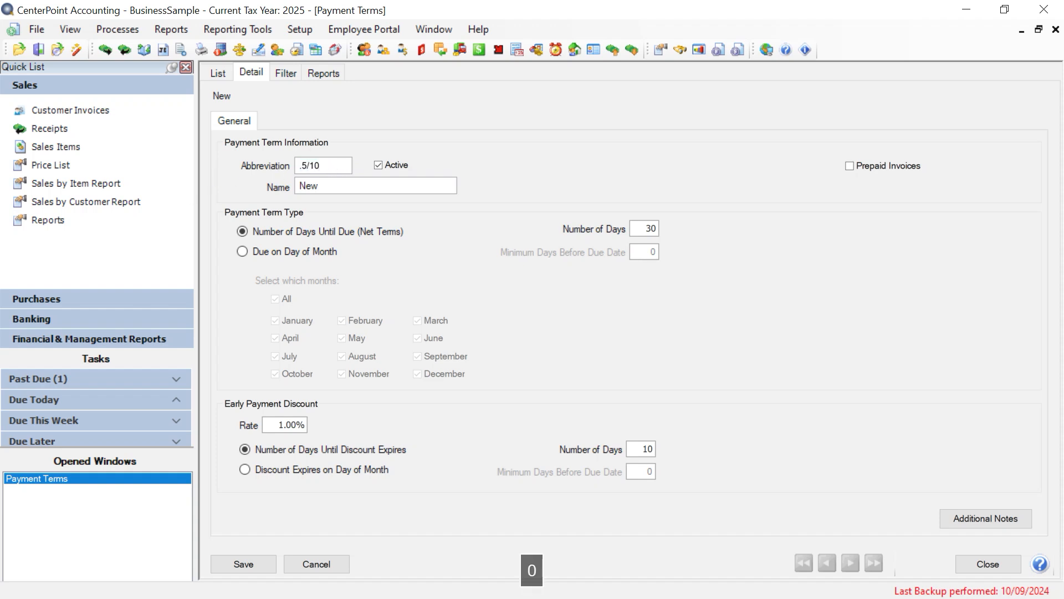
key(Tab)
text(.5/10 )
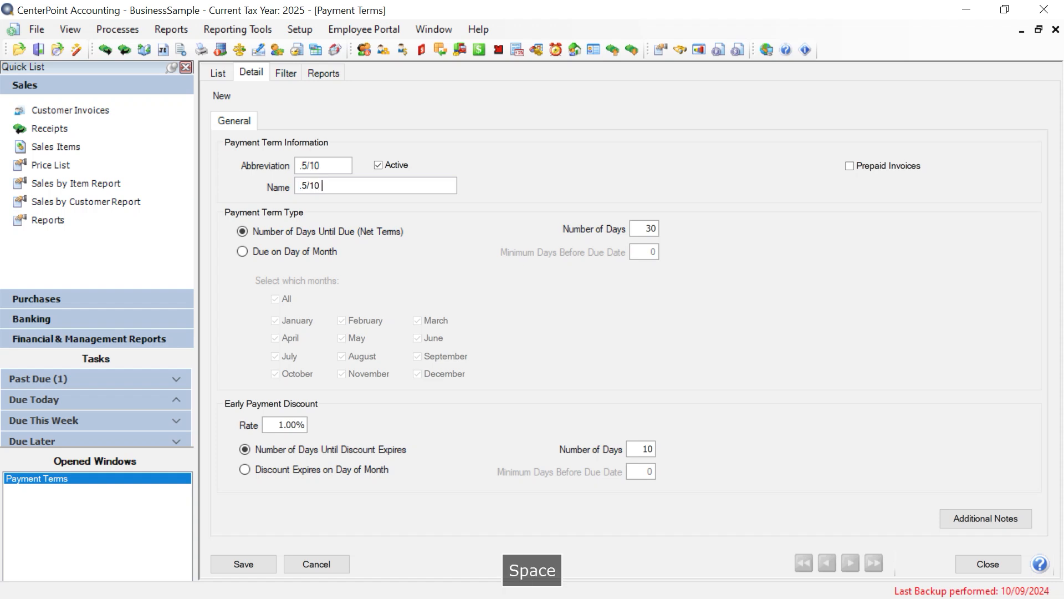
text(Net 30)
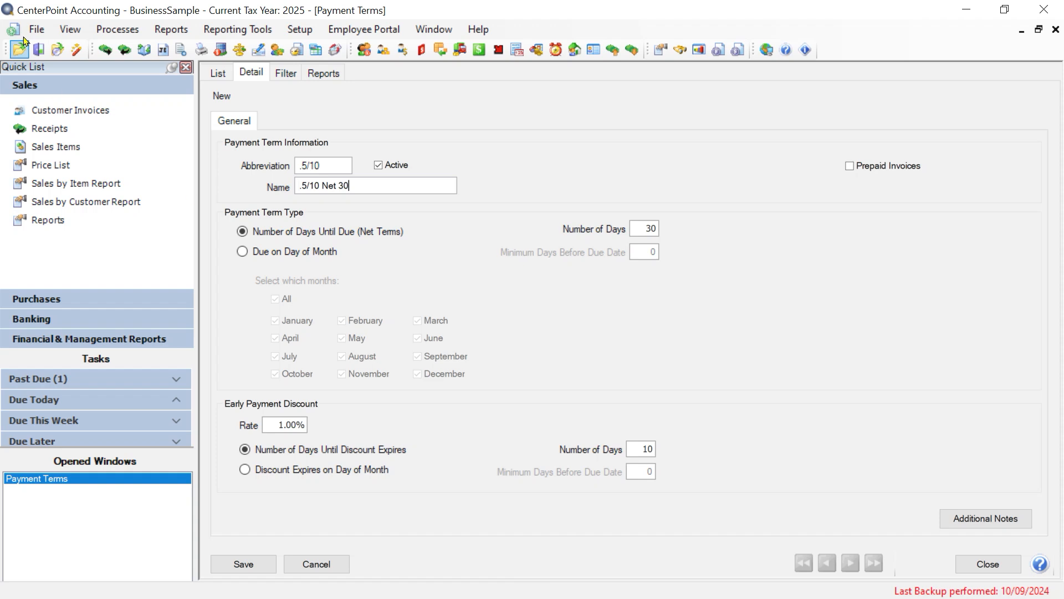
Step: Set the copied payment term's early payment discount rate to 0.5% and save it
click(272, 424)
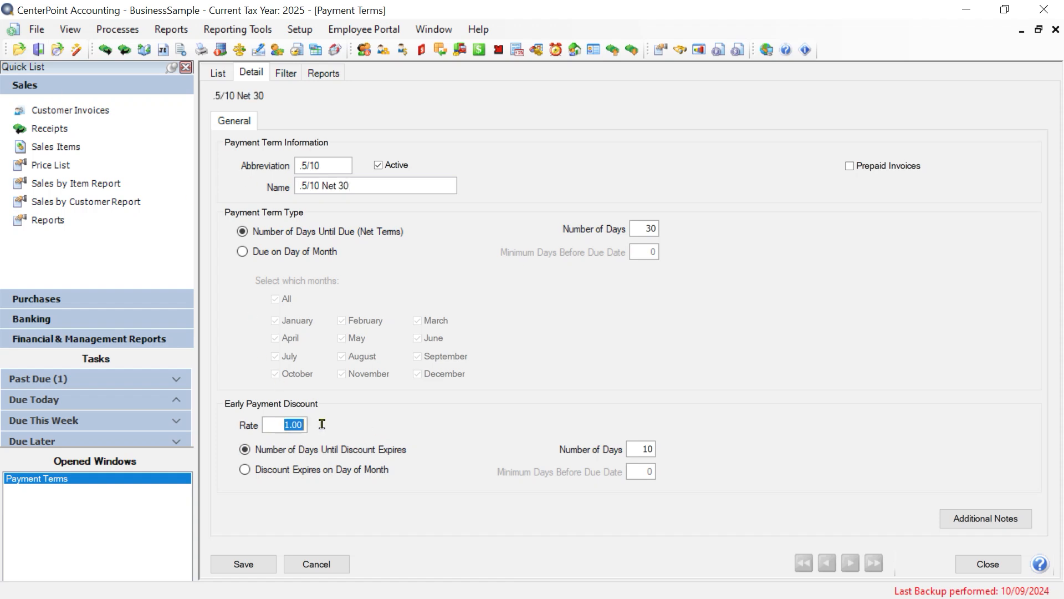
text(.5)
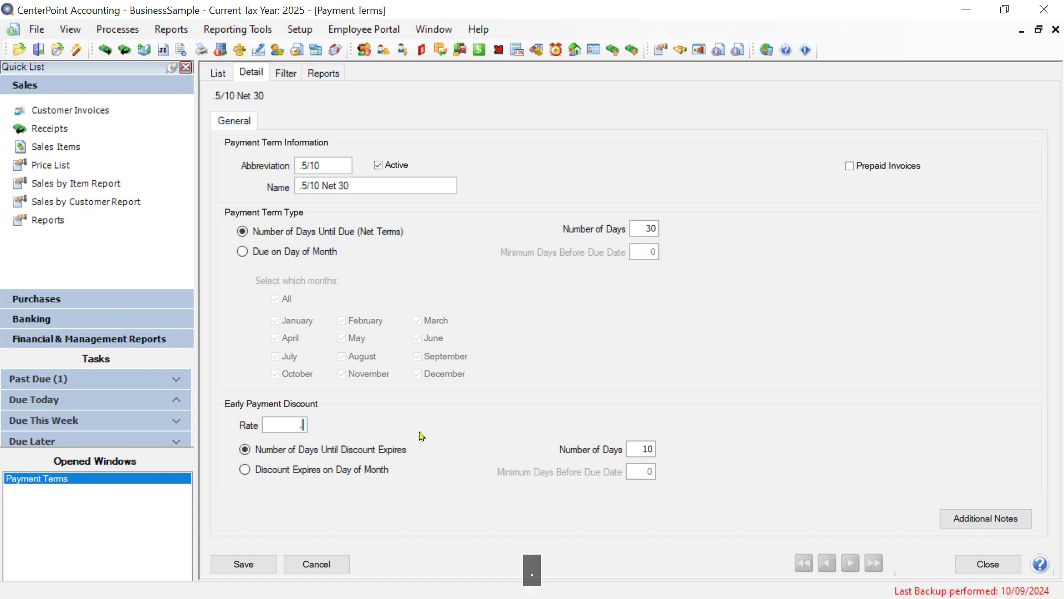
key(Tab)
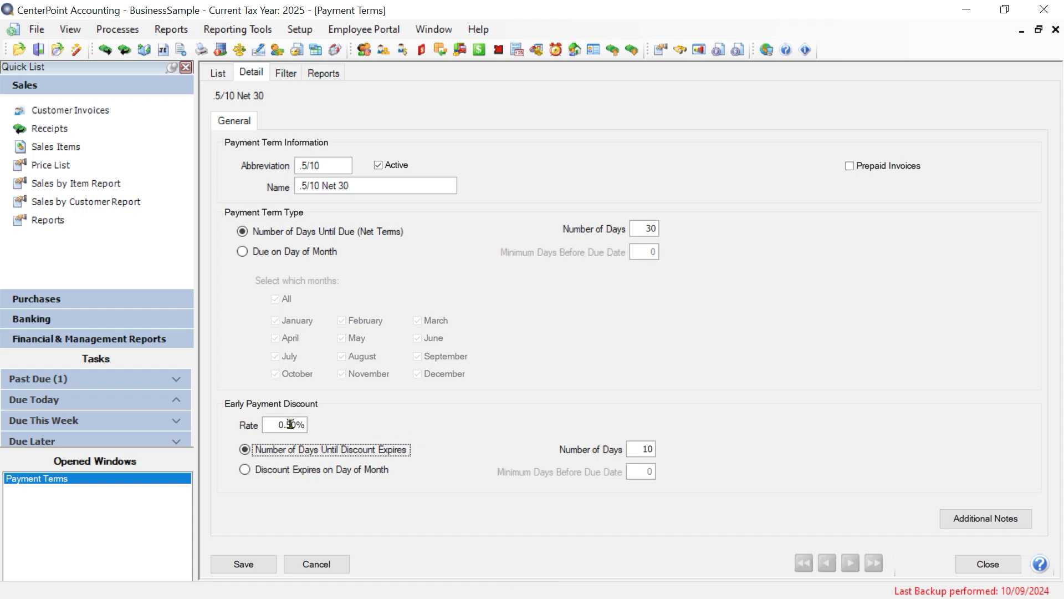
click(241, 565)
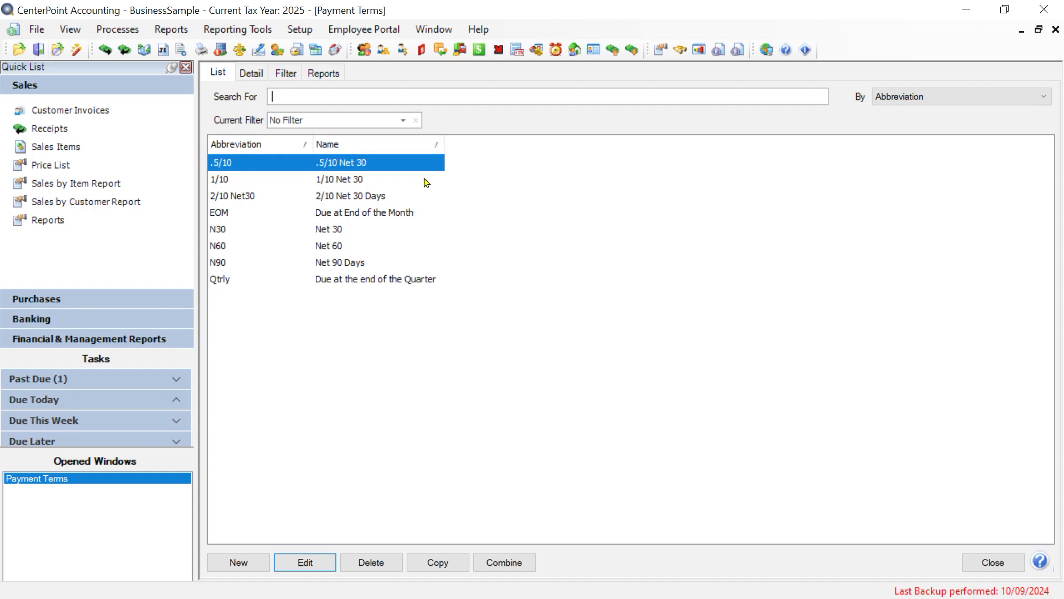
Step: Combine the .5/10 Net 30 payment term into 1/10 Net 30 and confirm the merge
click(504, 564)
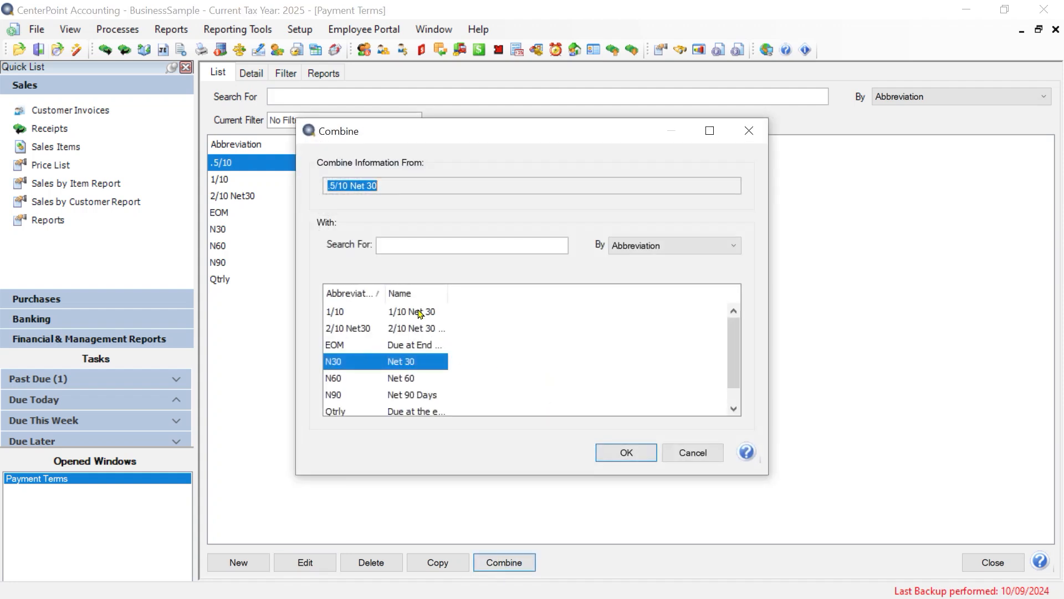
click(422, 312)
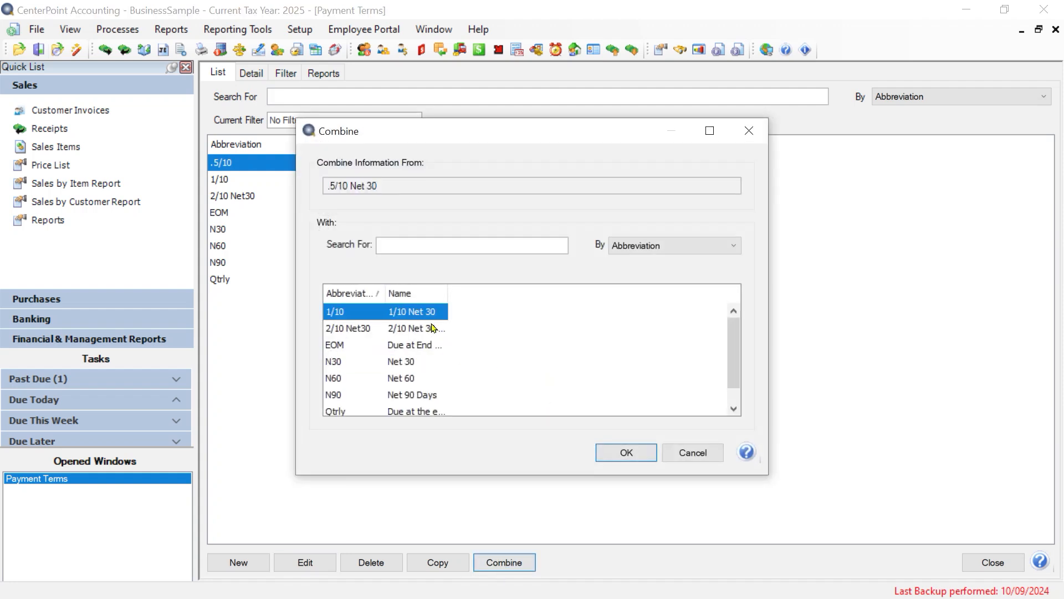
click(637, 454)
click(577, 429)
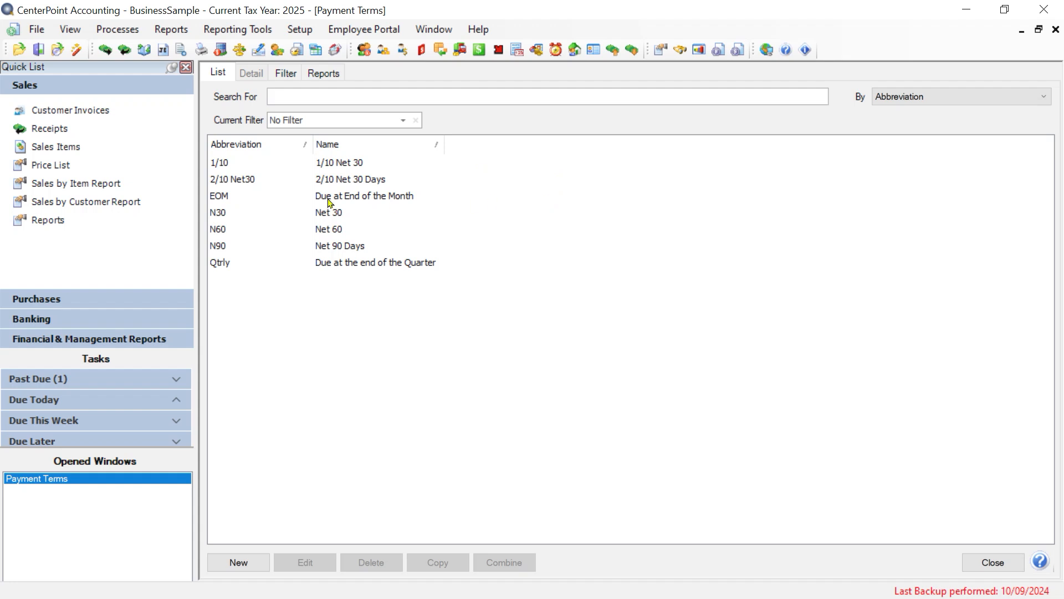
Step: Examine the settings of the Due at End of the Month and Due at the end of the Quarter payment terms
double_click(360, 198)
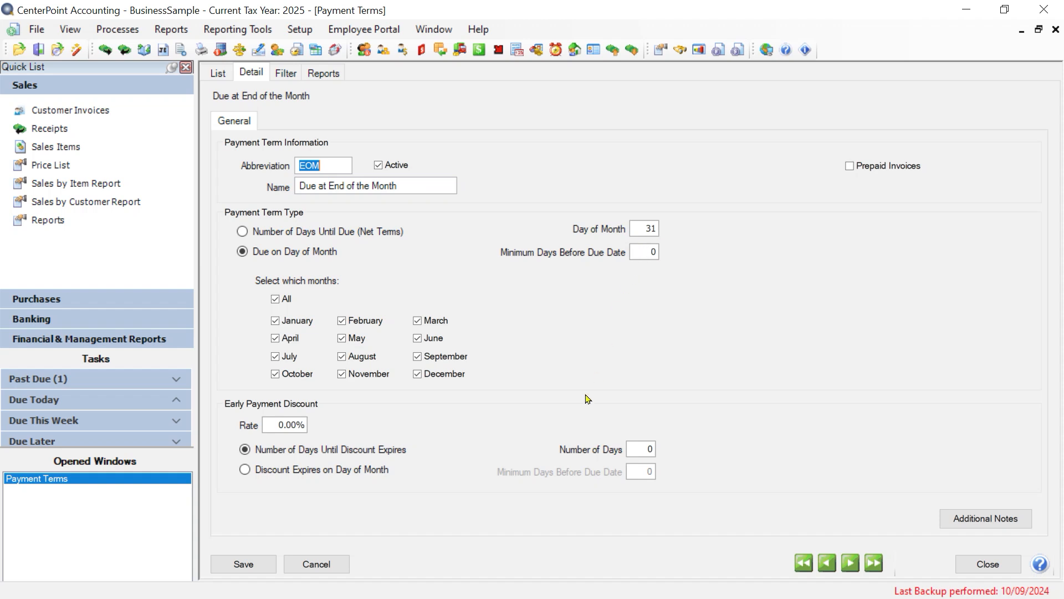
click(243, 564)
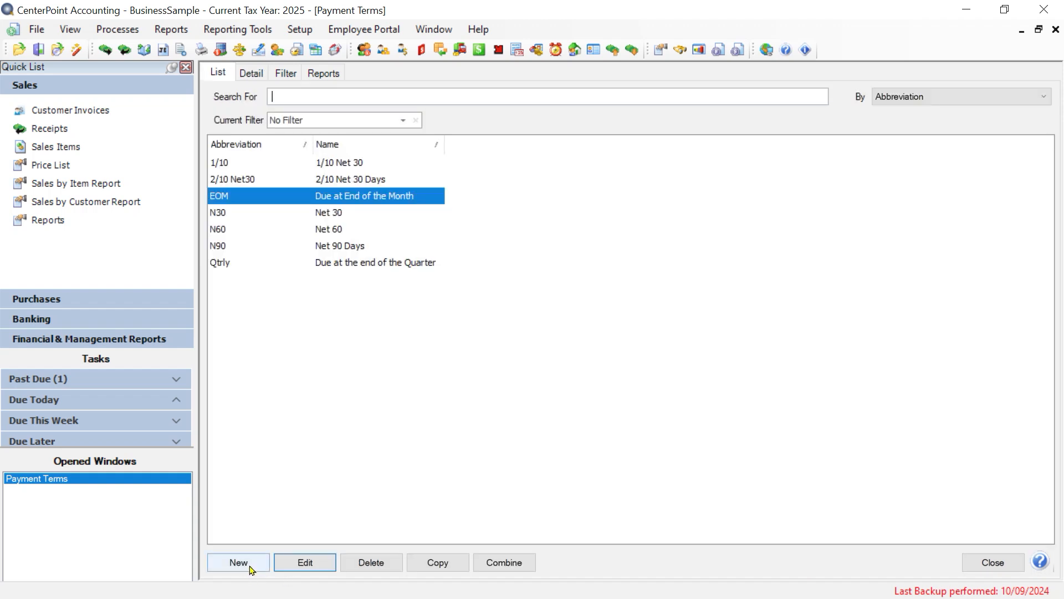
click(354, 265)
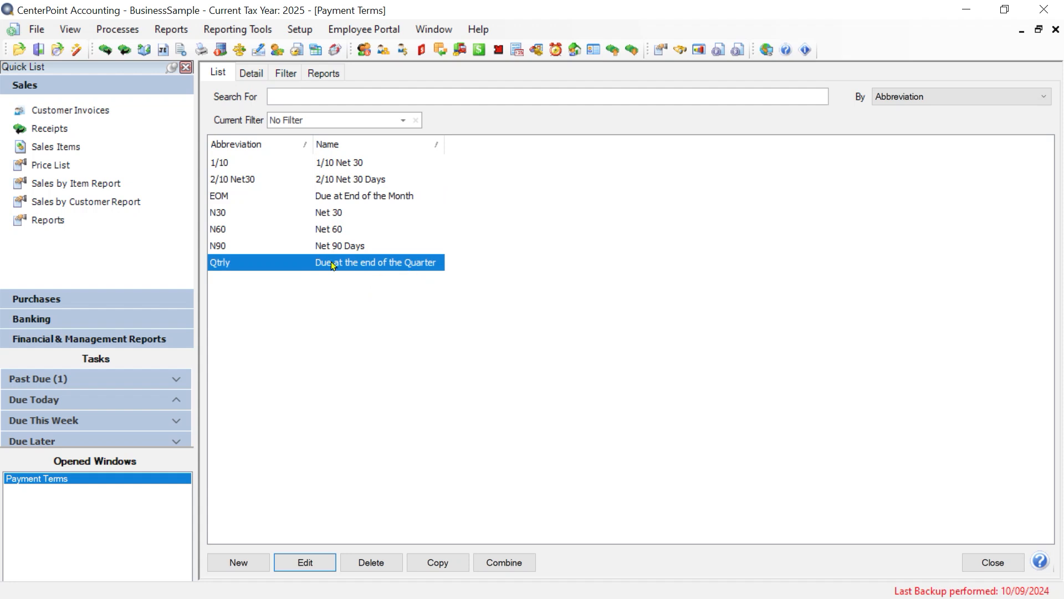
click(307, 562)
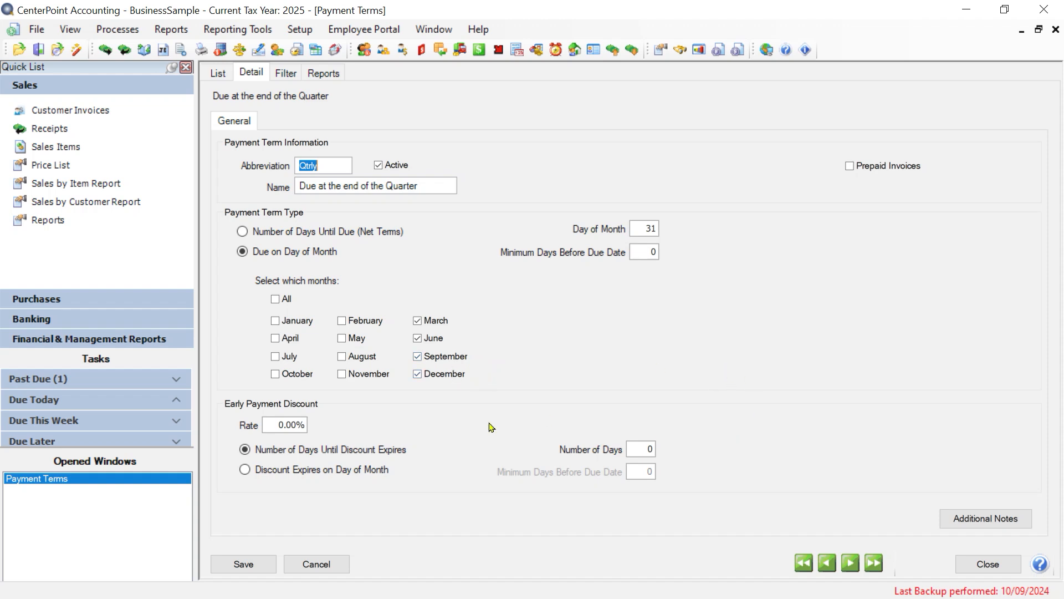
click(250, 565)
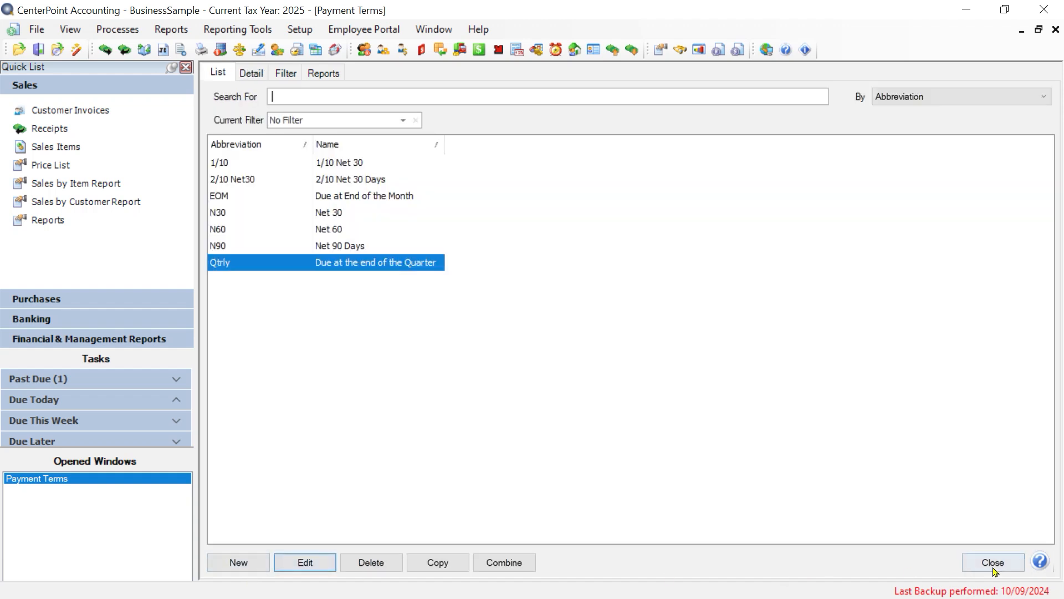
Step: Close the payment terms list, open the Summit Water Company name record and review the payment terms in its vendor detail
click(993, 563)
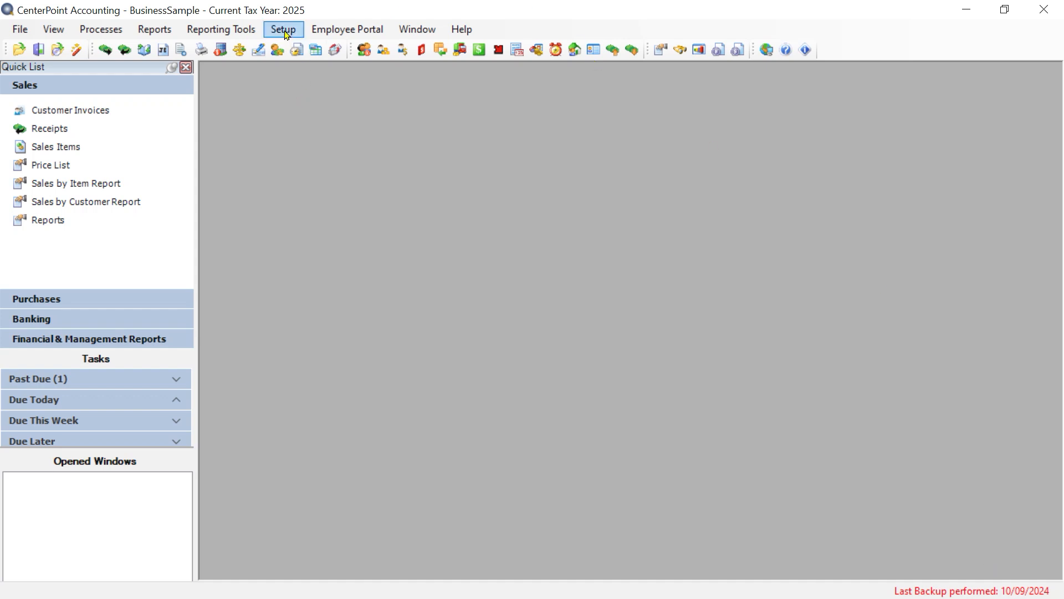
click(287, 35)
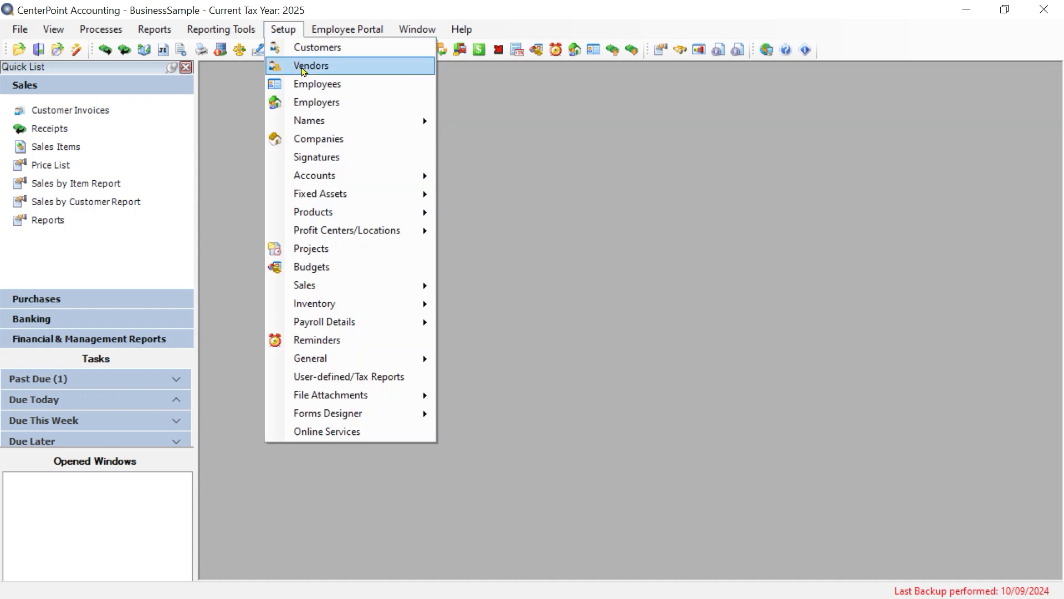
mouse_move(349, 127)
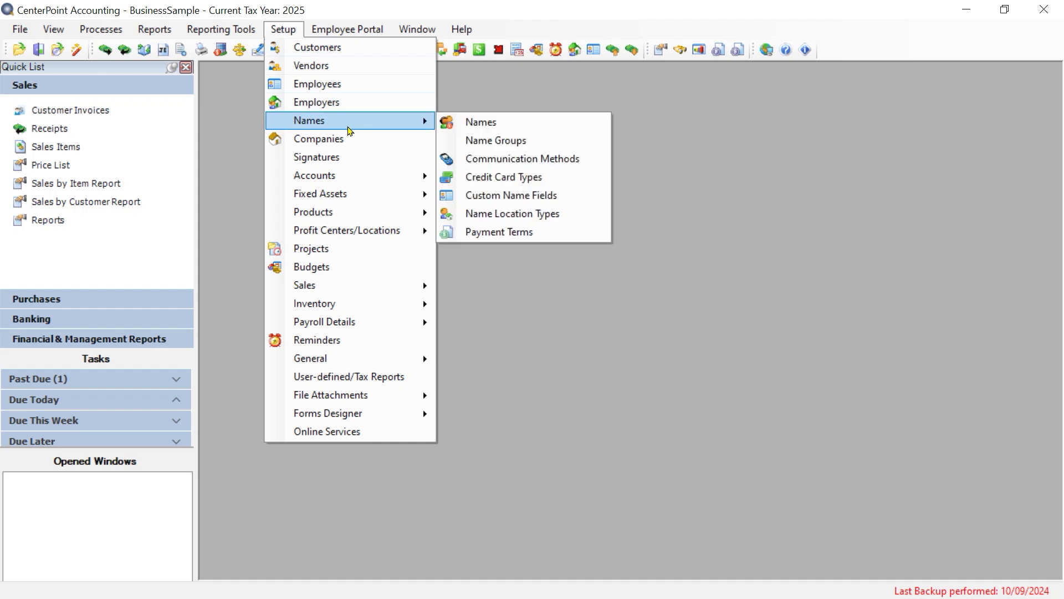
click(485, 127)
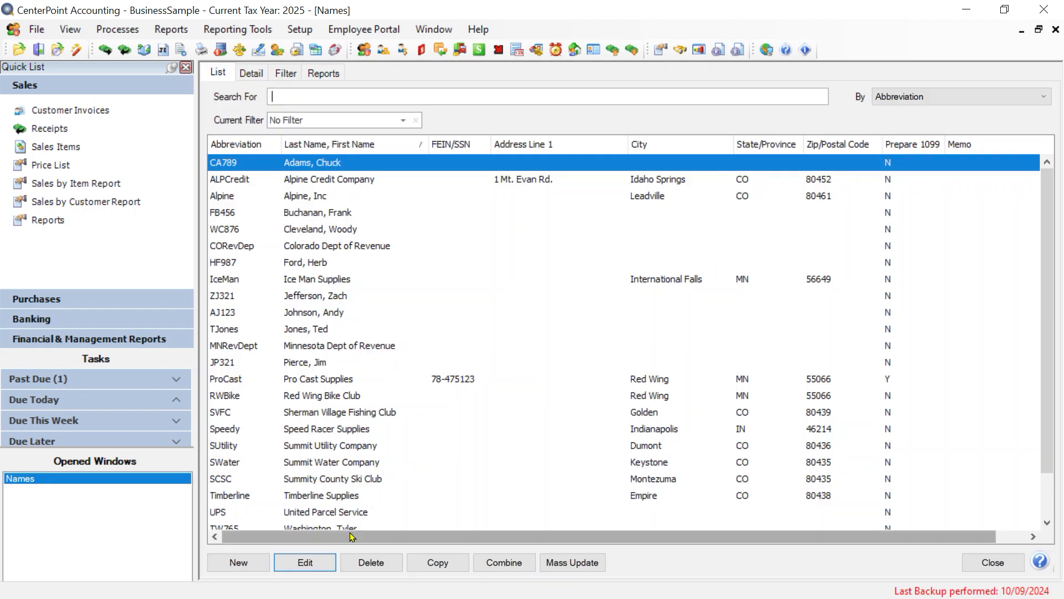
scroll(431, 493, down, 1)
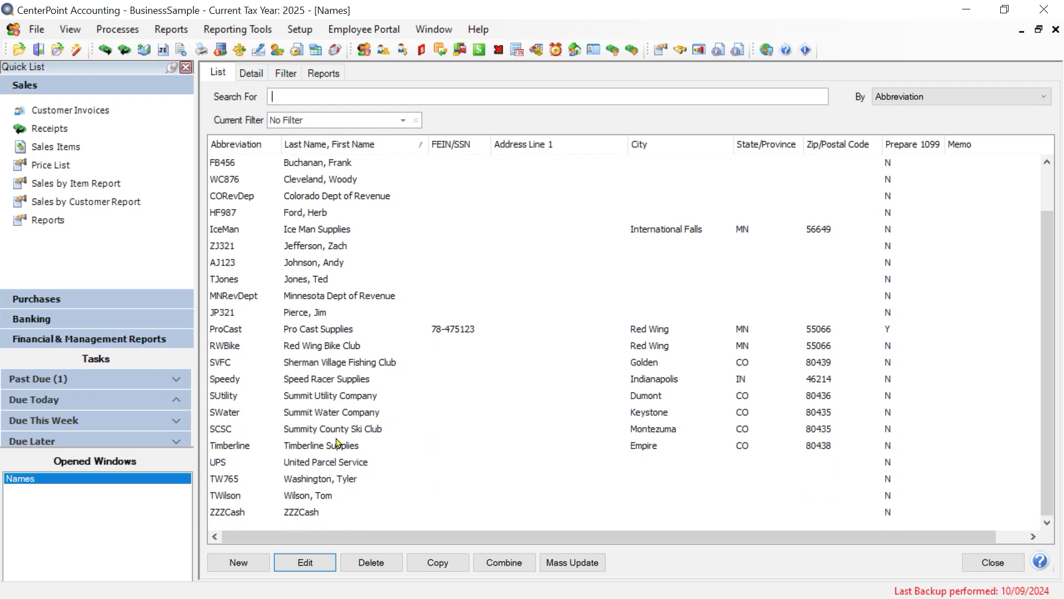
click(343, 417)
double_click(342, 417)
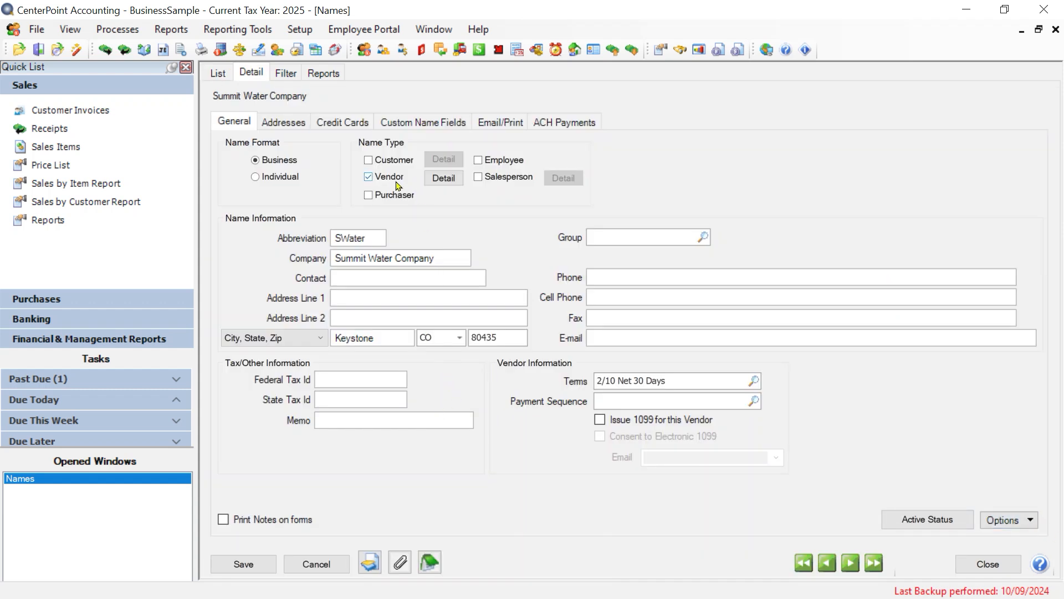
click(444, 179)
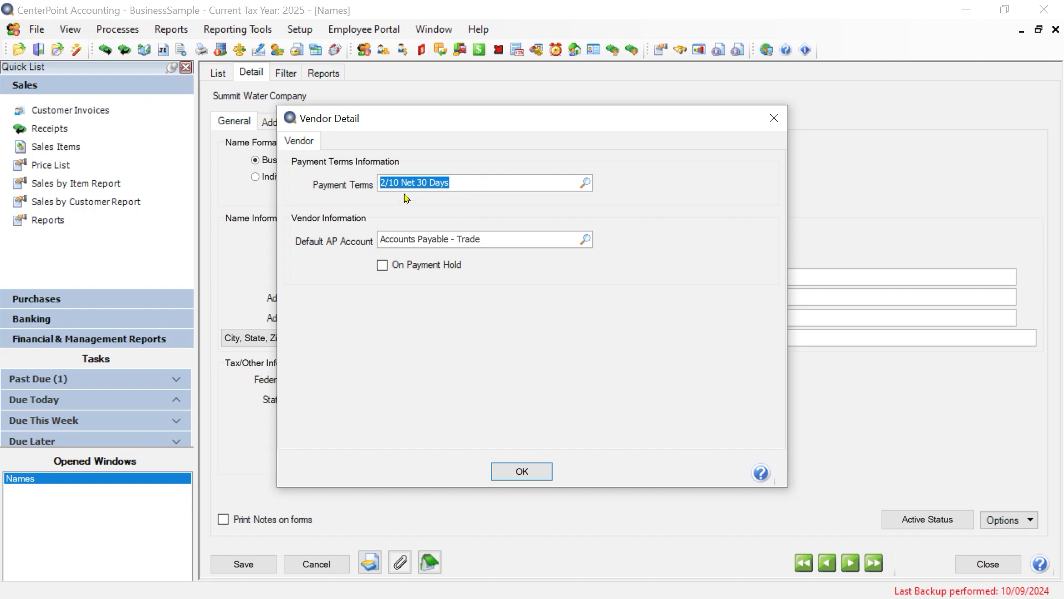
click(537, 470)
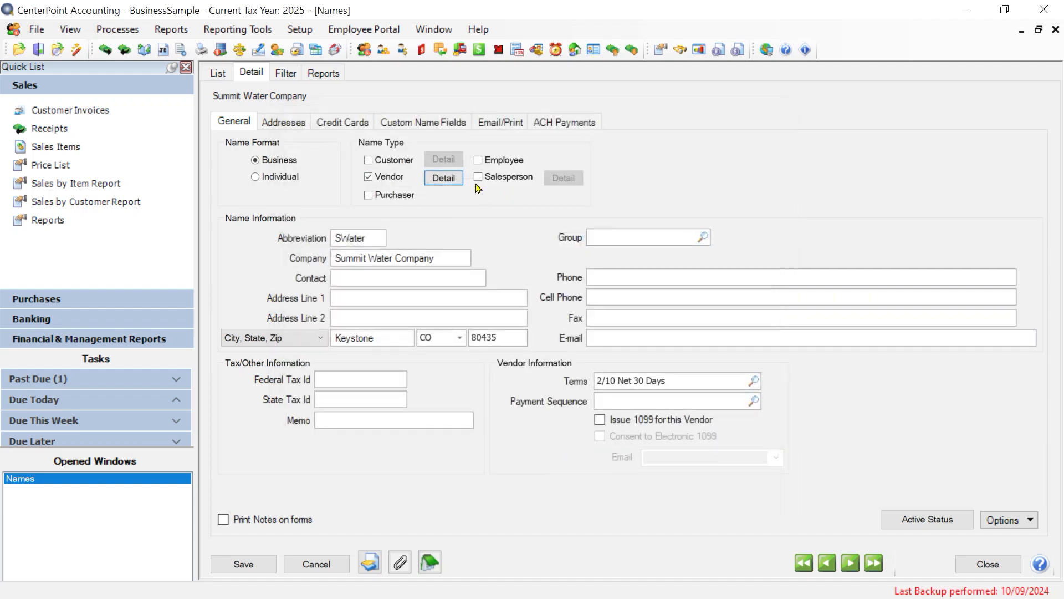
Step: Temporarily mark Summit Water Company as a customer to view its customer payment terms, and save the record with that type cleared
click(369, 161)
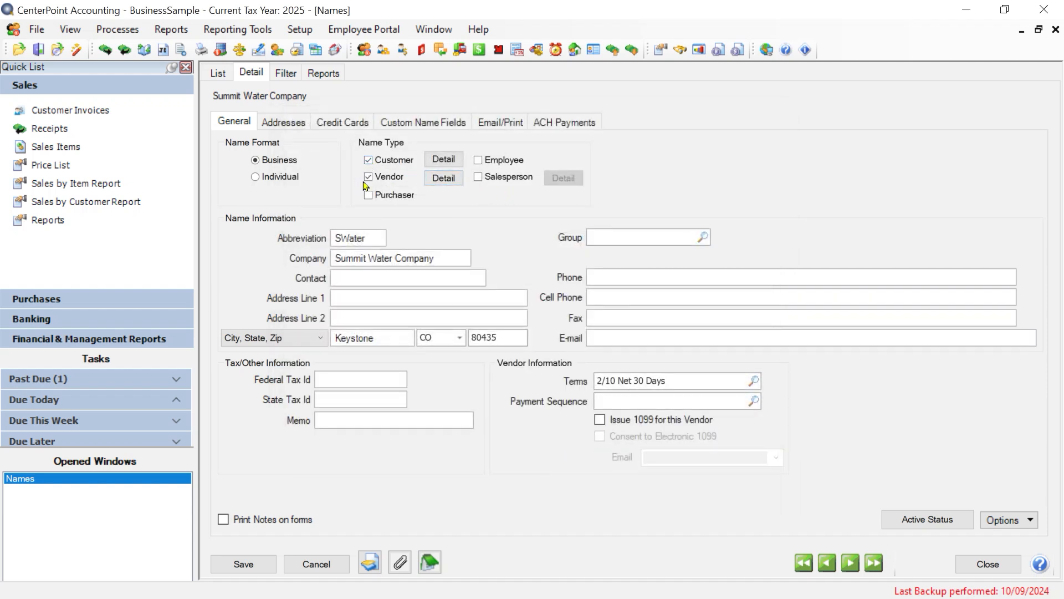
click(452, 162)
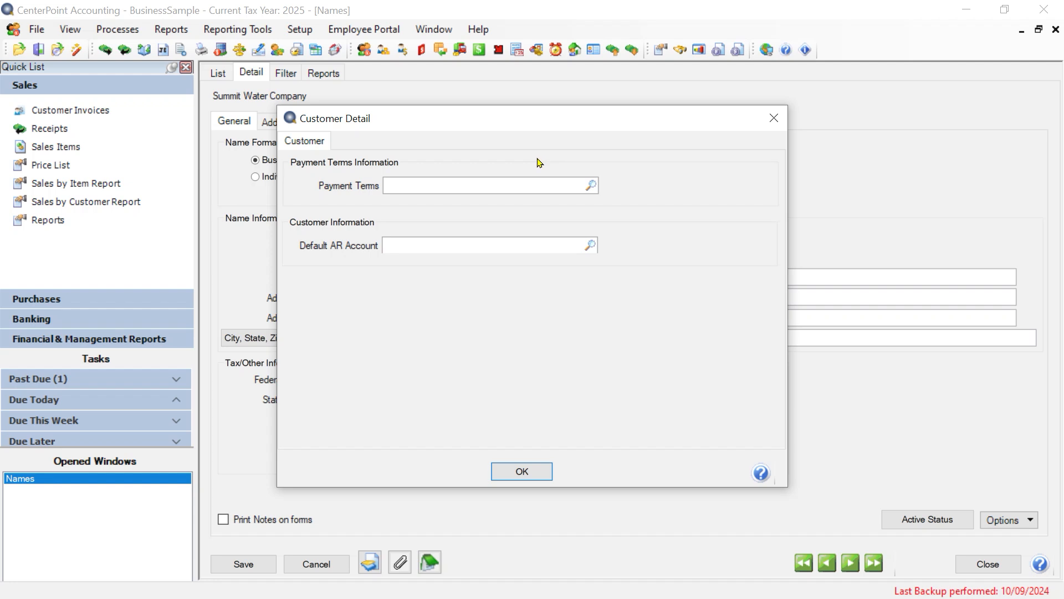
click(522, 471)
click(368, 160)
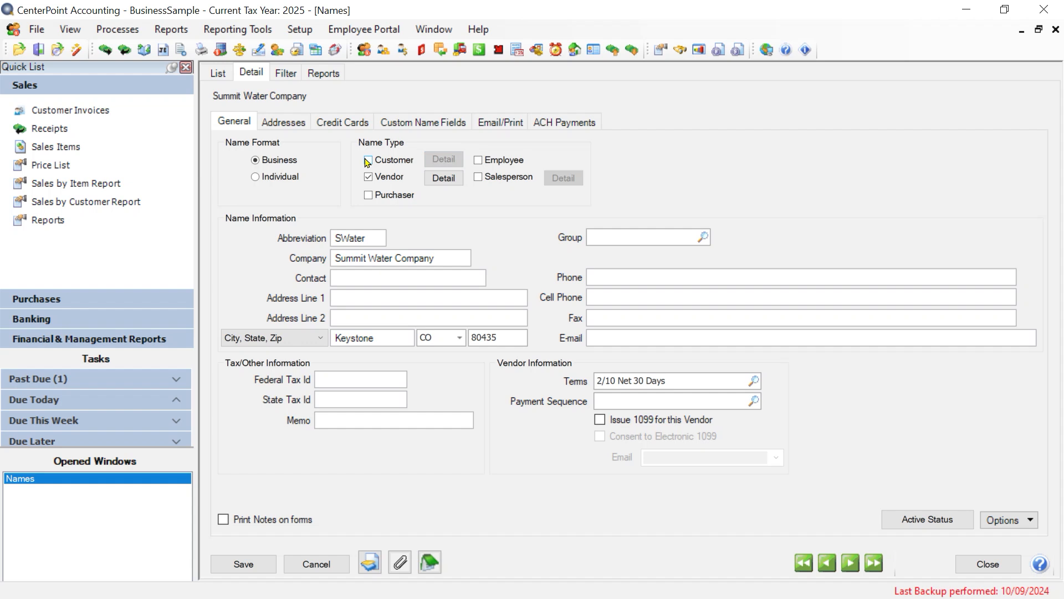
click(252, 566)
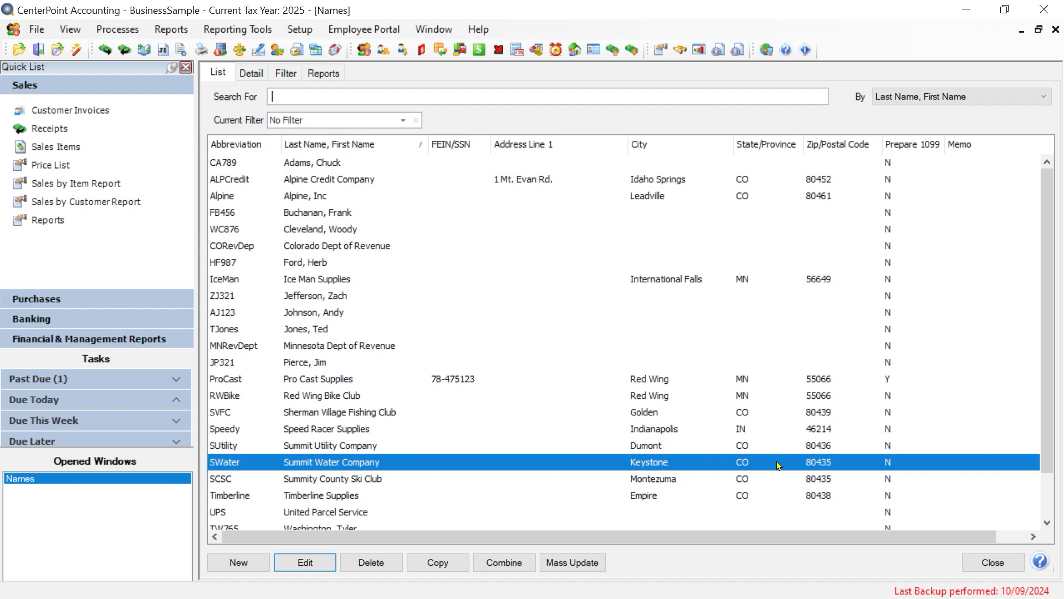
click(977, 563)
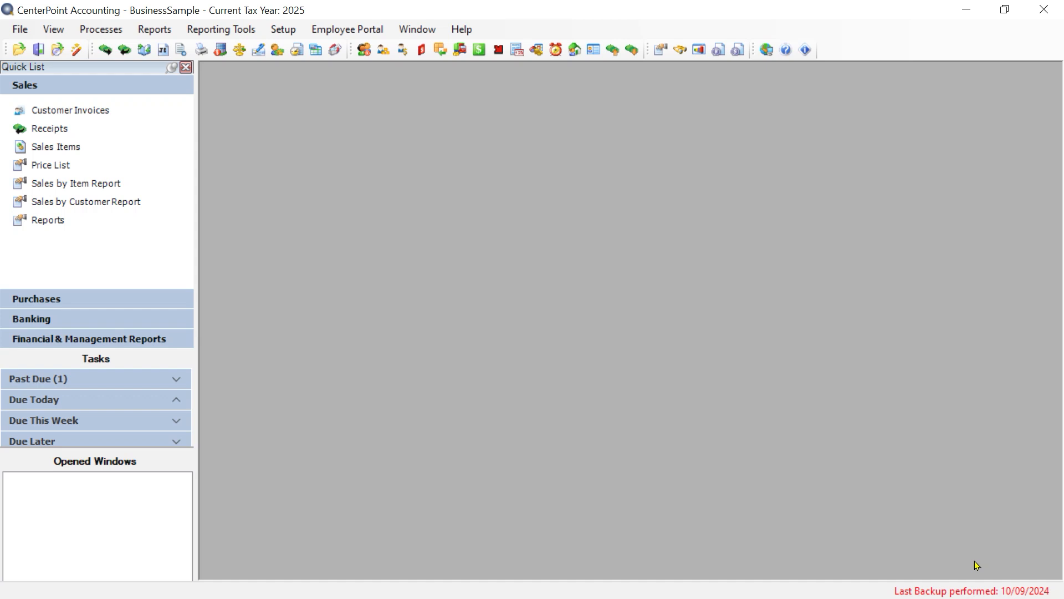
Step: Start a new vendor invoice and select Summit Water Company as the vendor
click(87, 298)
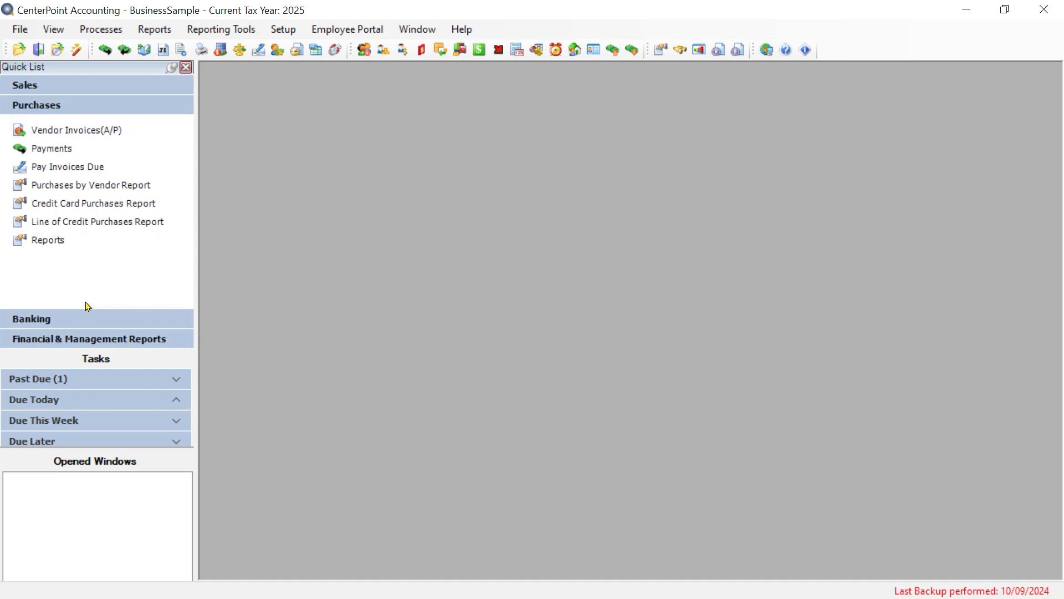
click(58, 130)
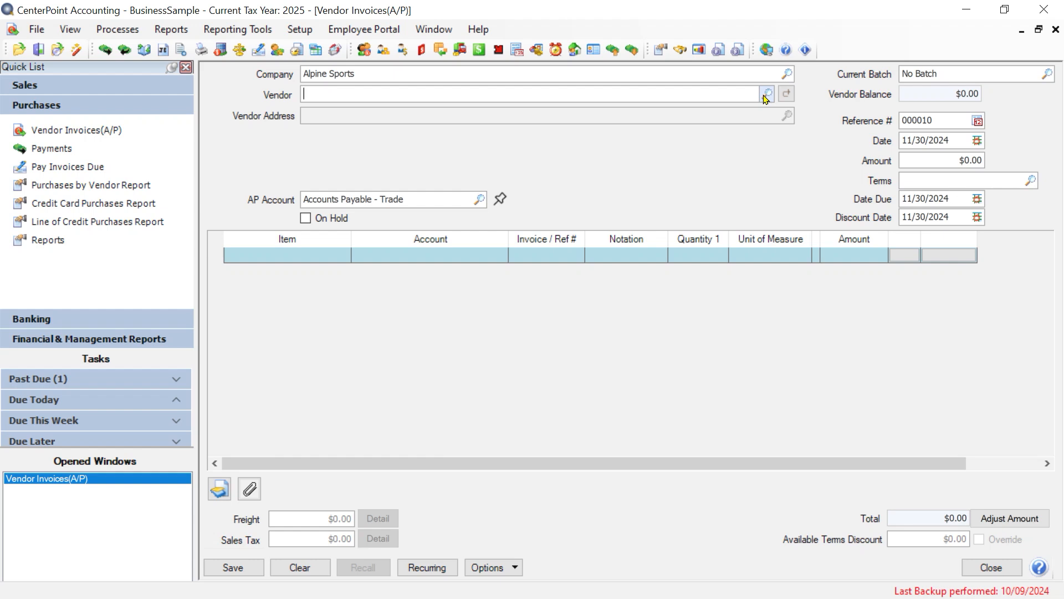
text(summ)
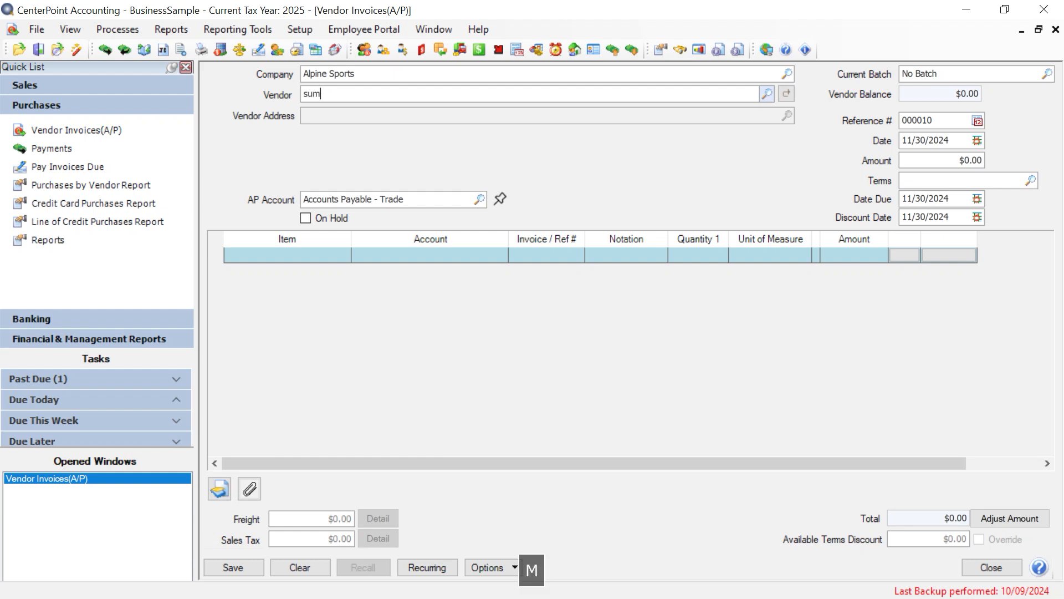
key(Tab)
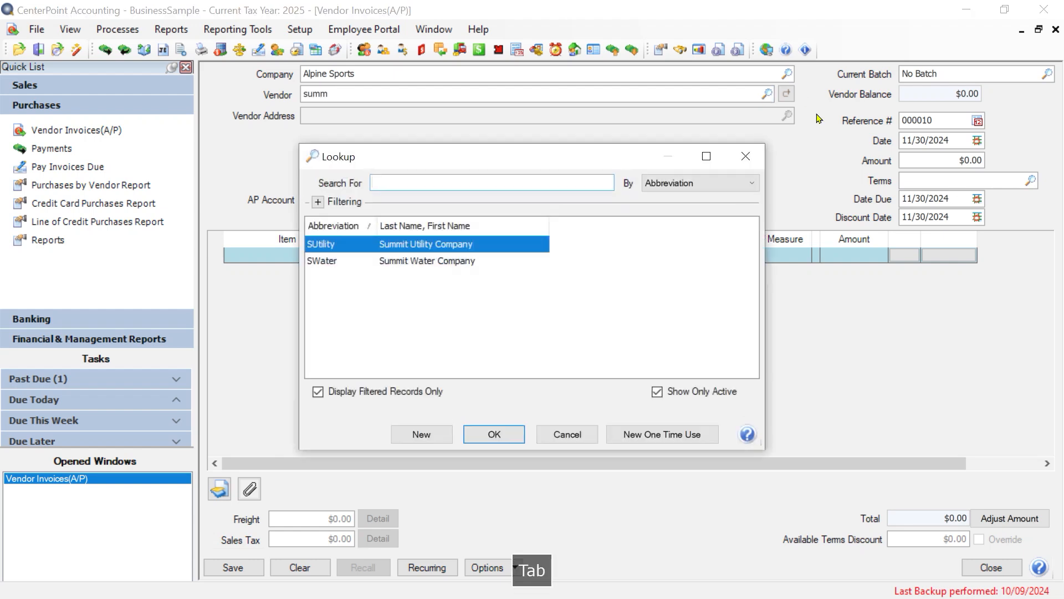
click(447, 261)
click(491, 435)
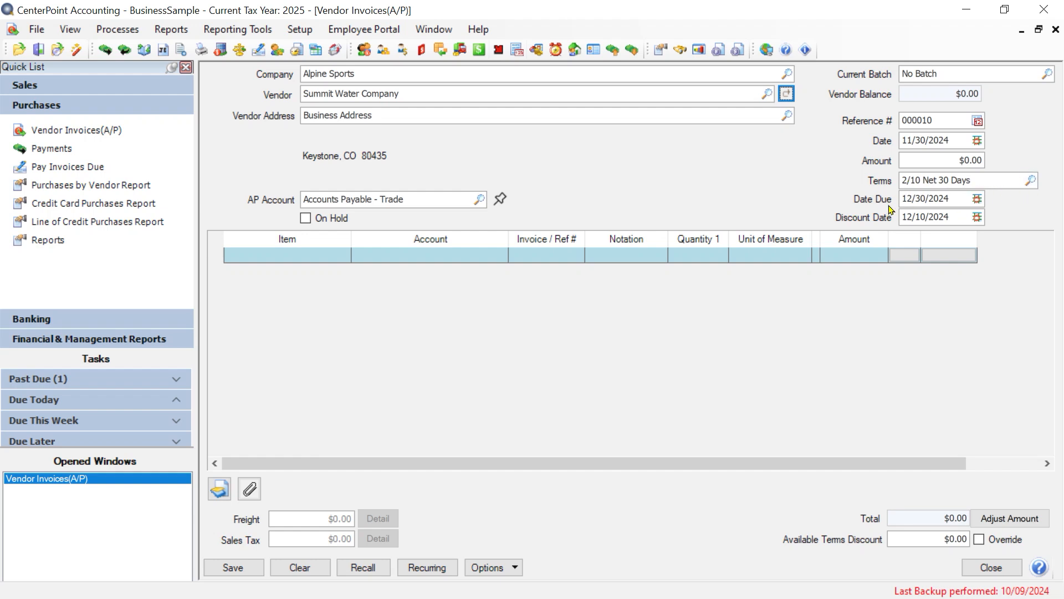
Step: Change the terms on the Summit Water Company invoice to Net 30
click(1030, 184)
click(397, 300)
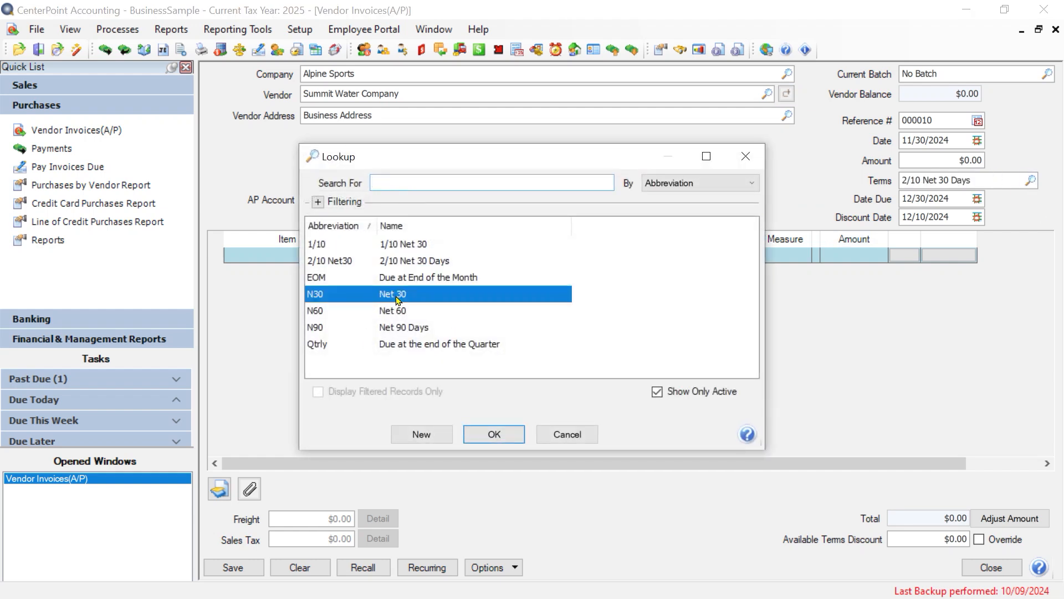
click(494, 434)
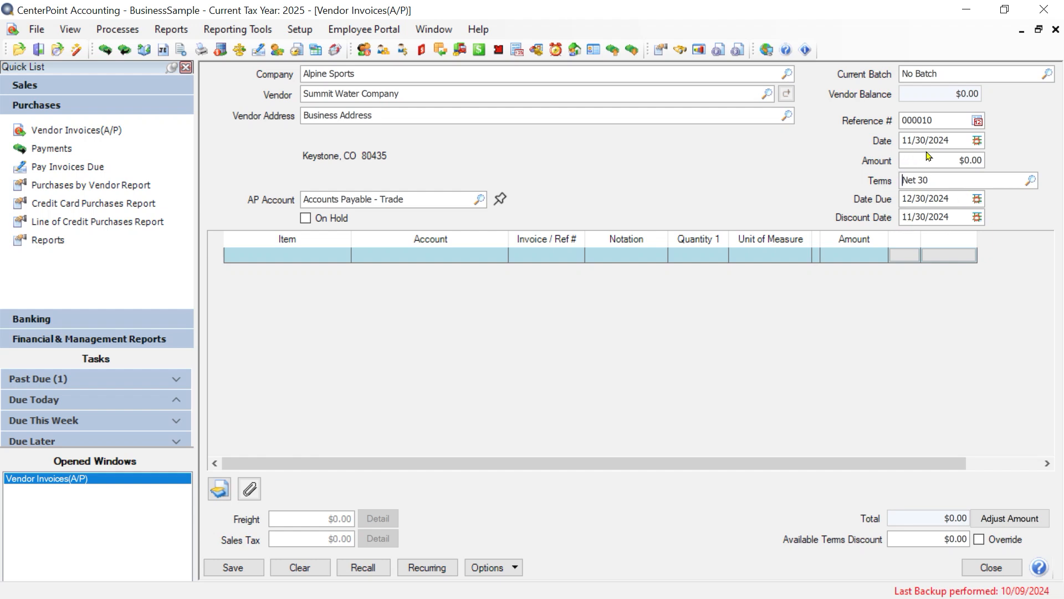
Step: Set the invoice terms back to 2/10 Net 30 Days and close the vendor invoice without saving
click(1027, 186)
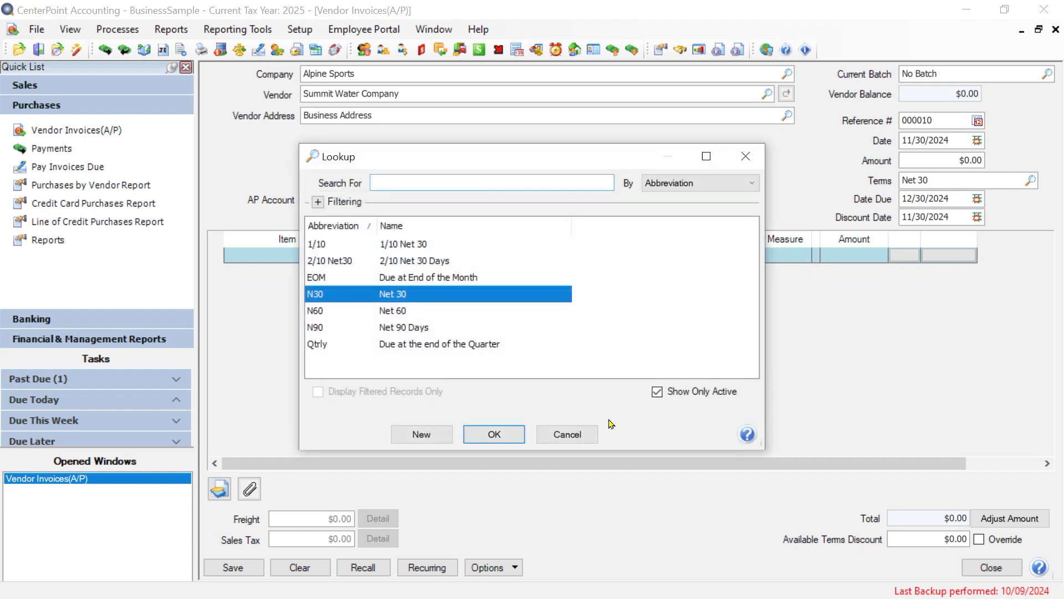
click(592, 435)
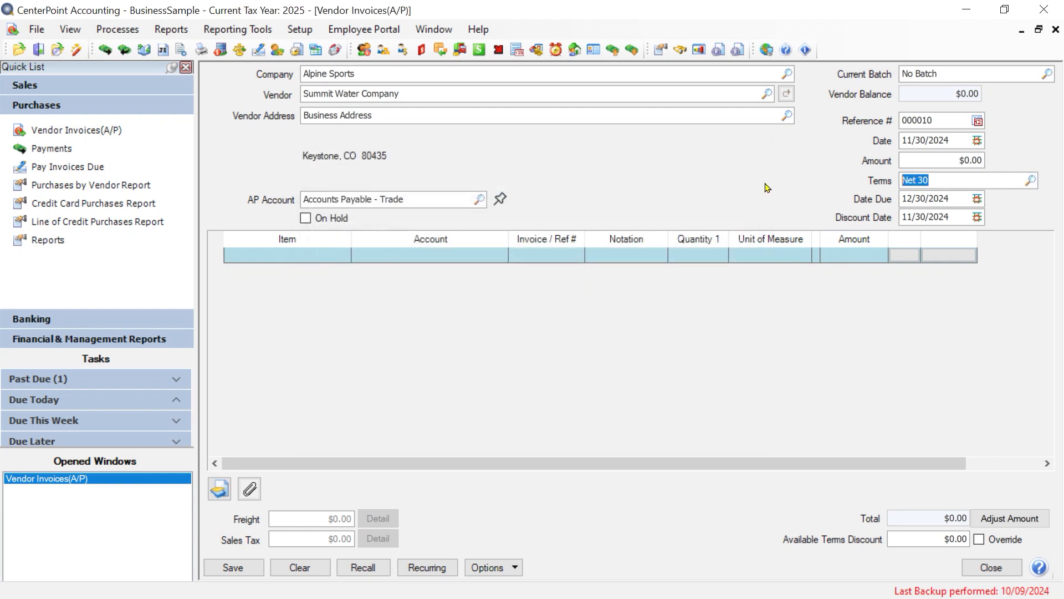
key(BackSpace)
click(1031, 181)
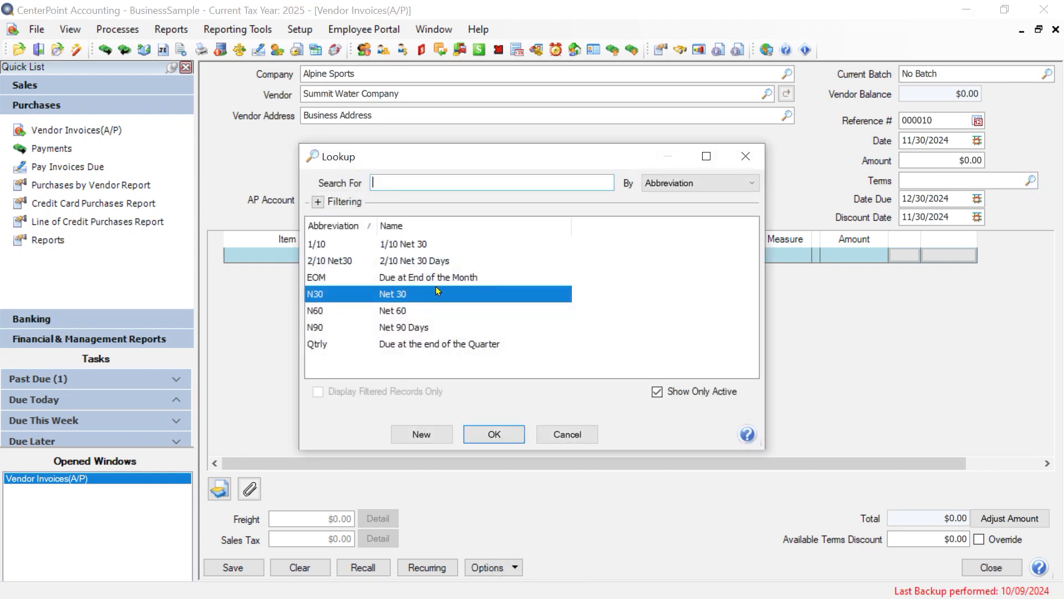
click(430, 261)
click(494, 433)
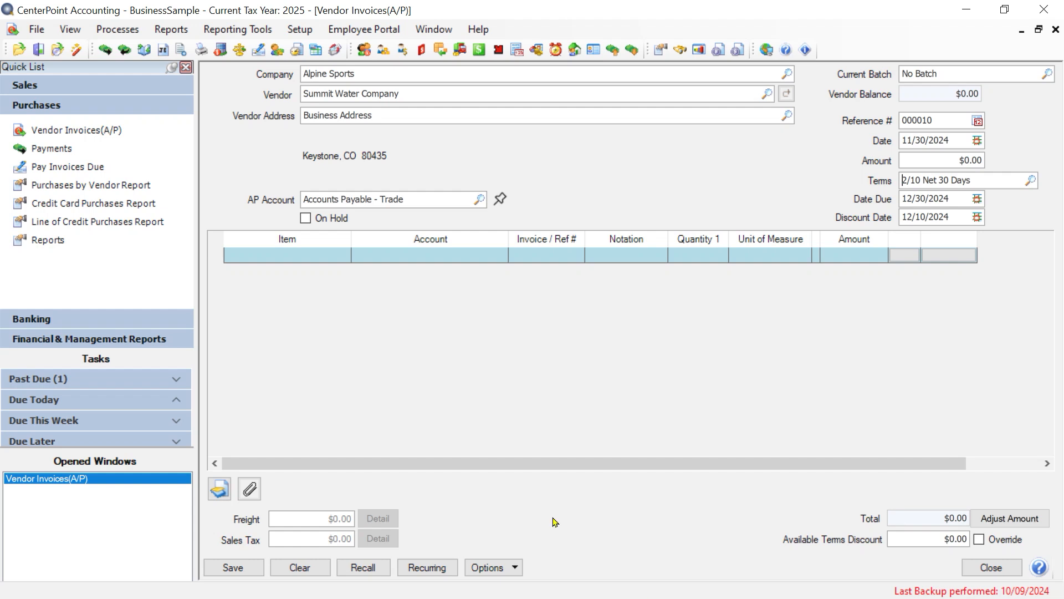
click(988, 568)
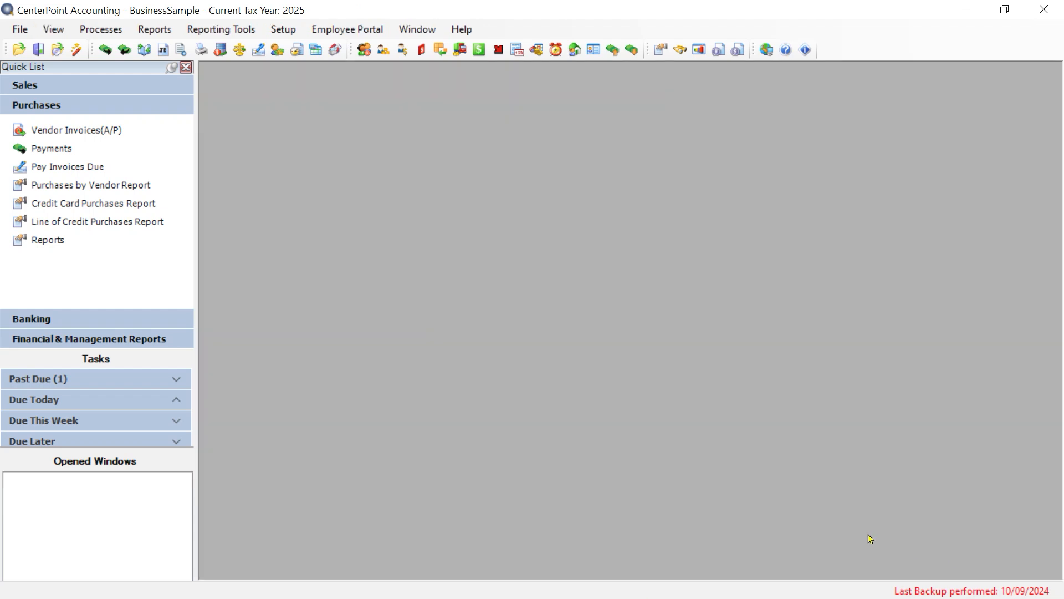